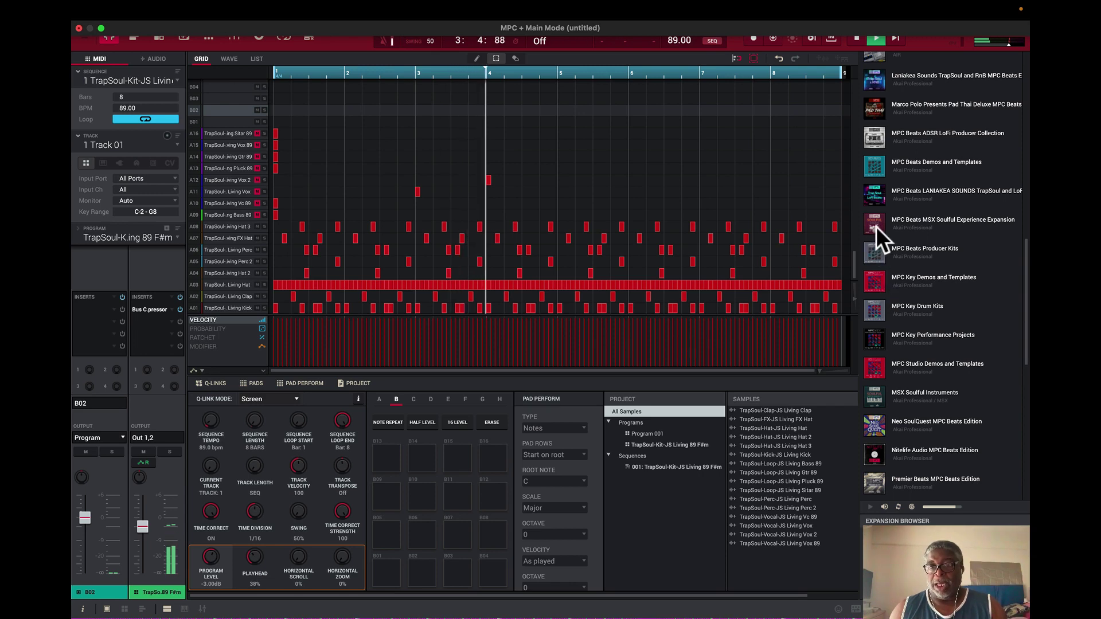
Step: Stop playback of the 8-bar, 89 BPM TrapSoul sequence in MPC 2
key(space)
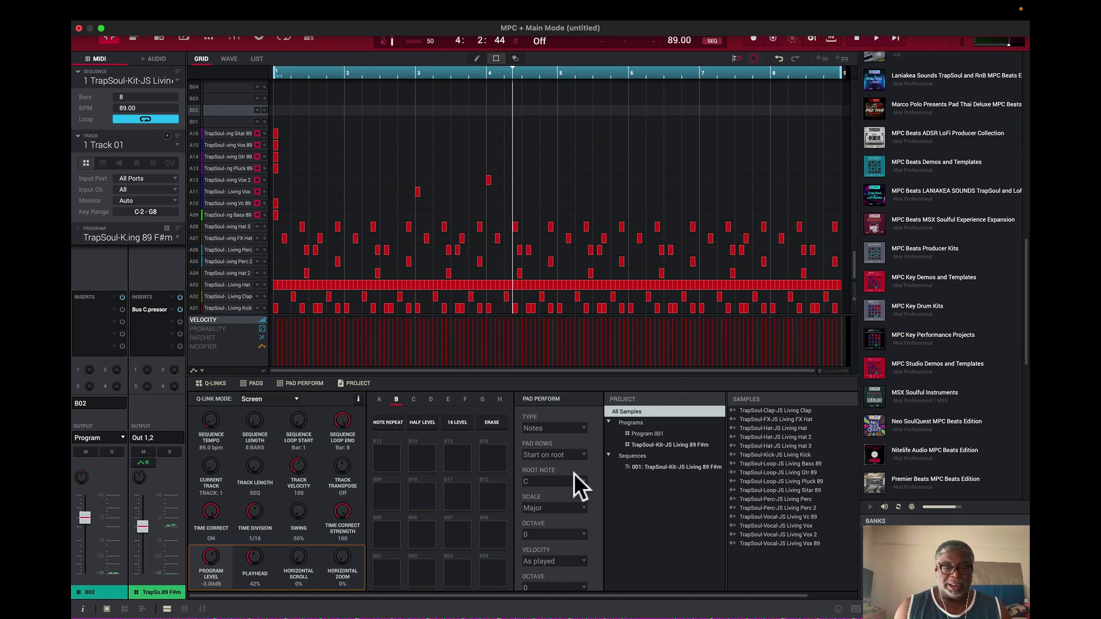
mouse_move(773, 611)
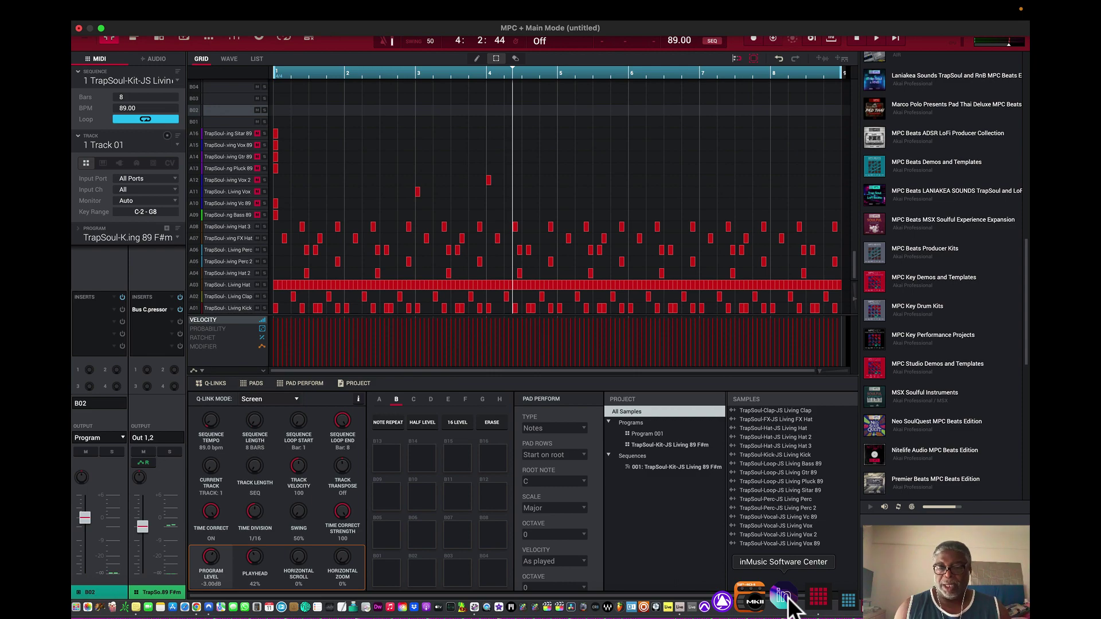
Step: Launch Software Center full screen, browse Hardware, Expansions and All Software, then open Alto Professional support
click(791, 604)
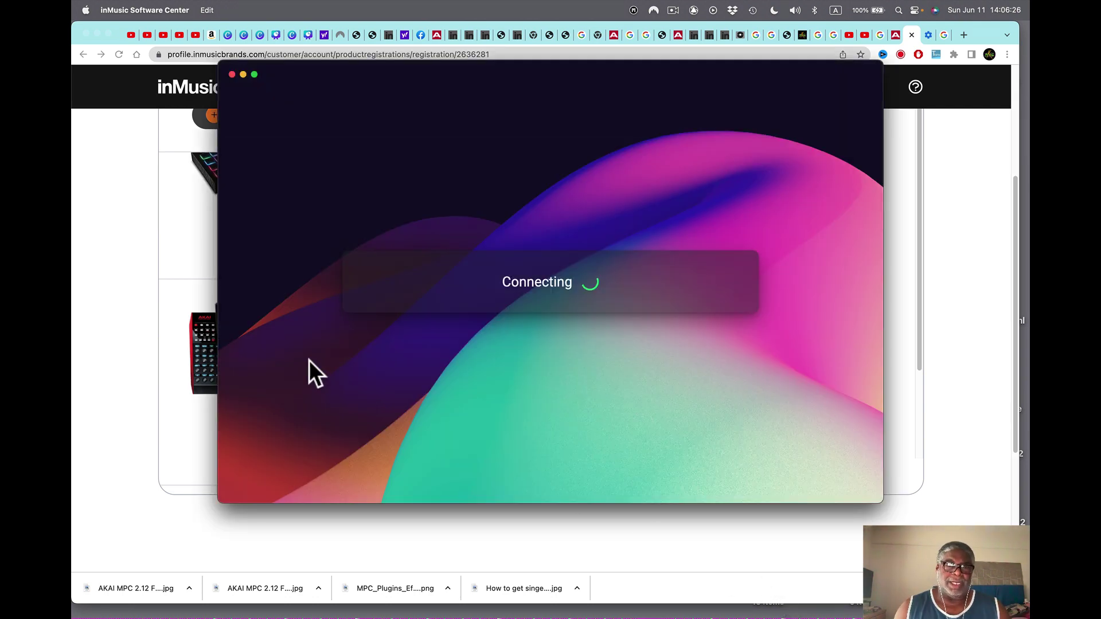
click(255, 74)
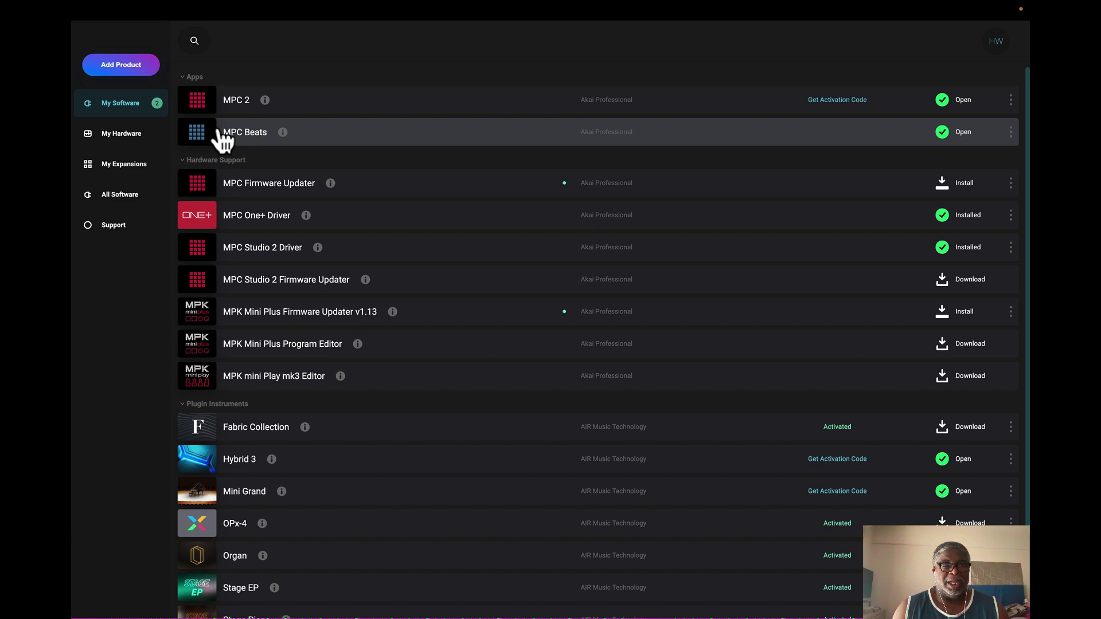
click(135, 138)
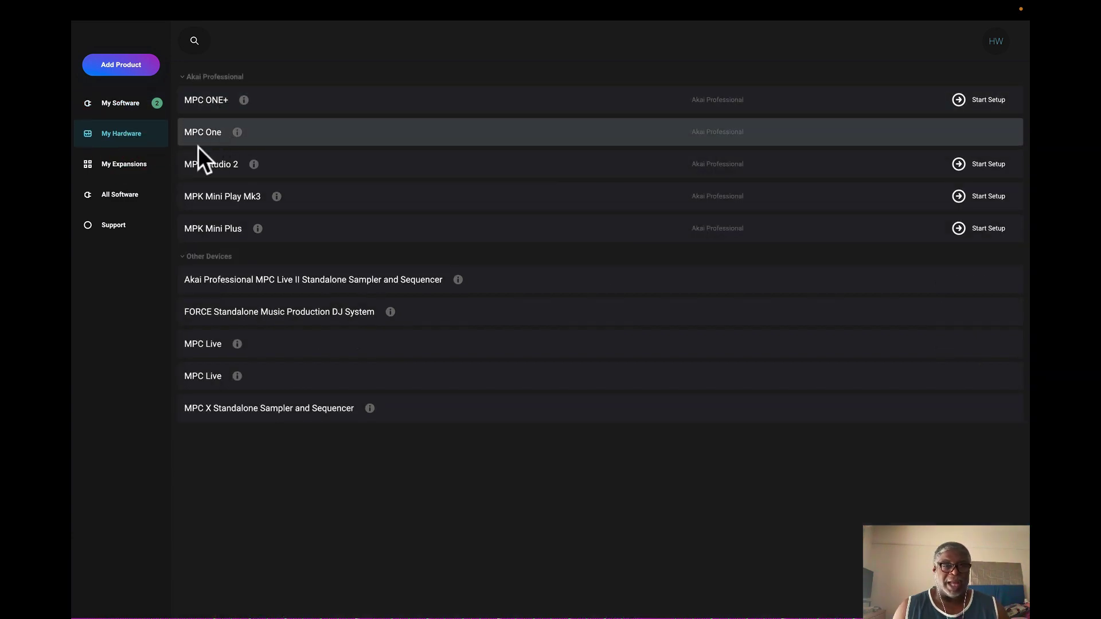
click(138, 169)
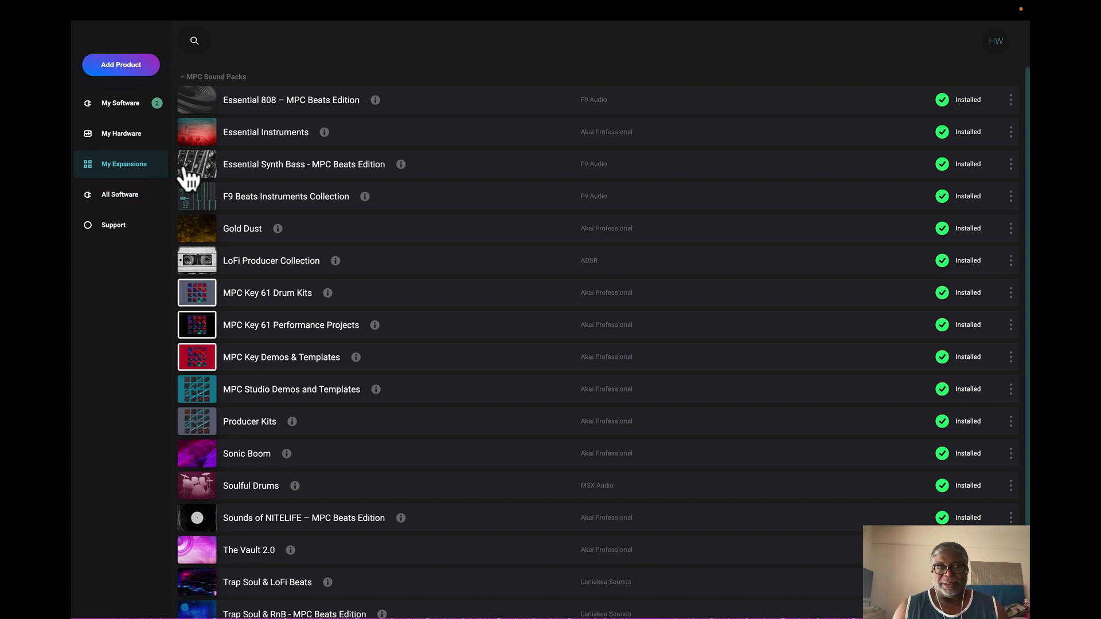
click(130, 198)
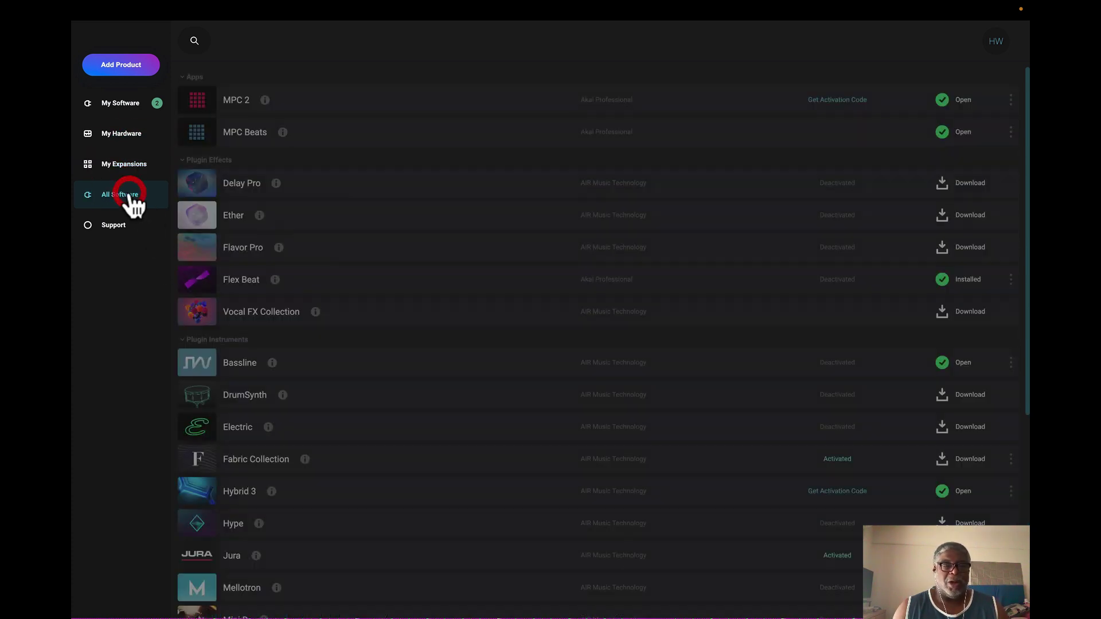
click(119, 231)
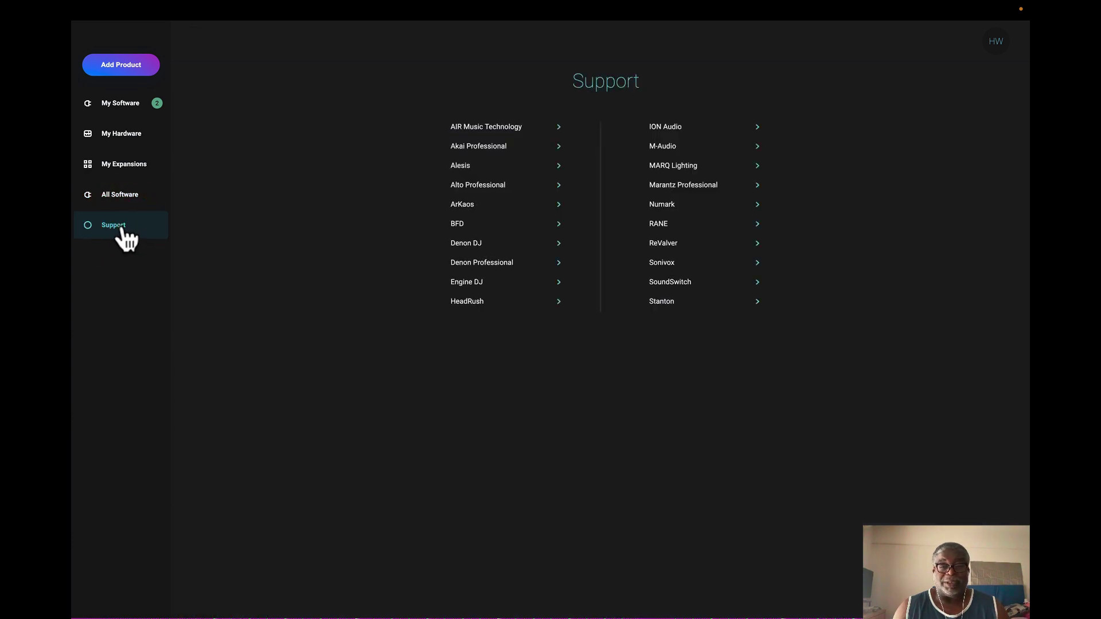
click(483, 185)
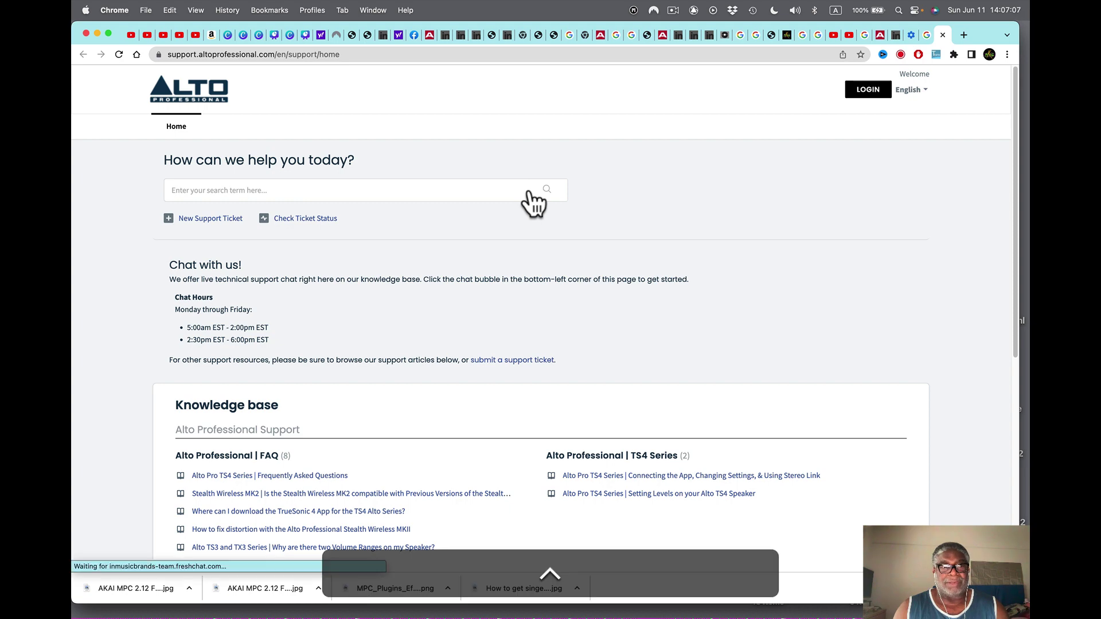
Step: Back in the brand list, open Akai Professional's support site, then return to the app
key(ctrl+Right)
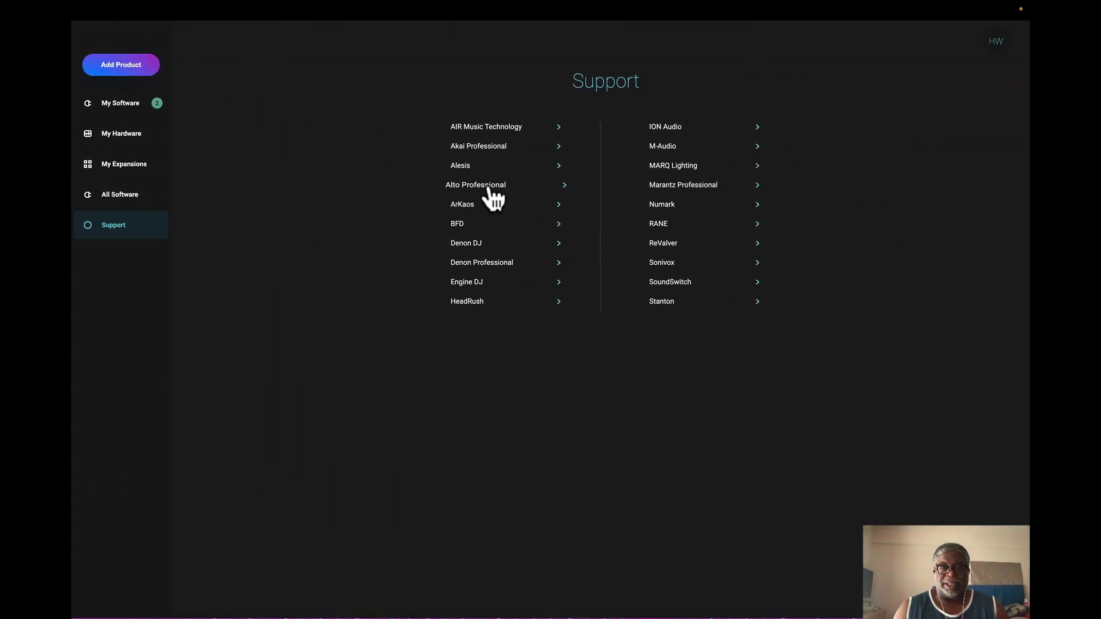
click(490, 146)
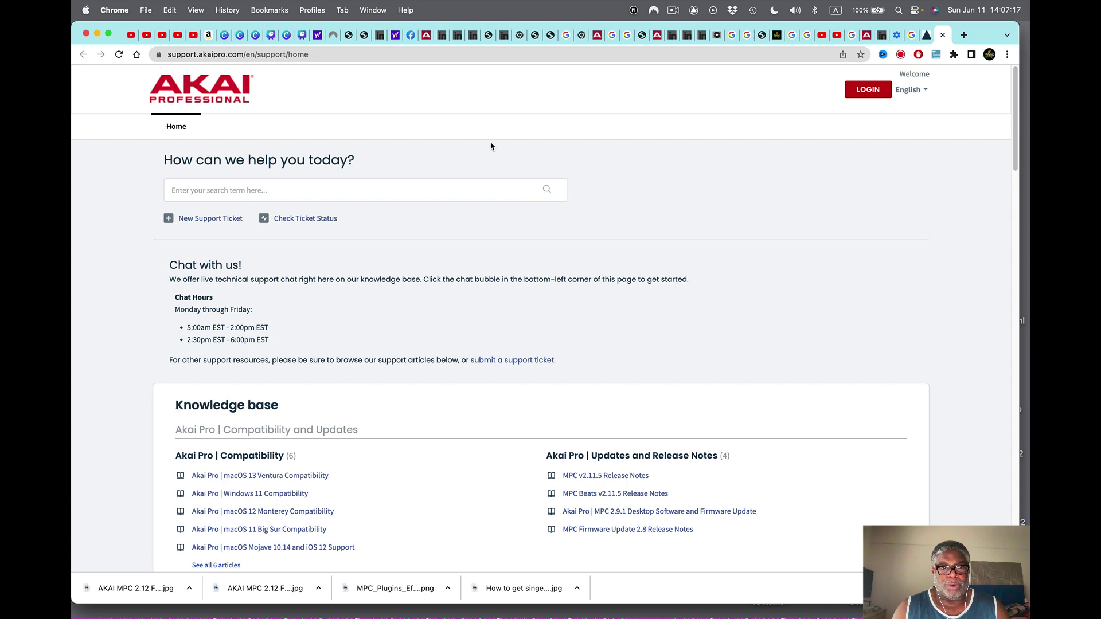
key(ctrl+Right)
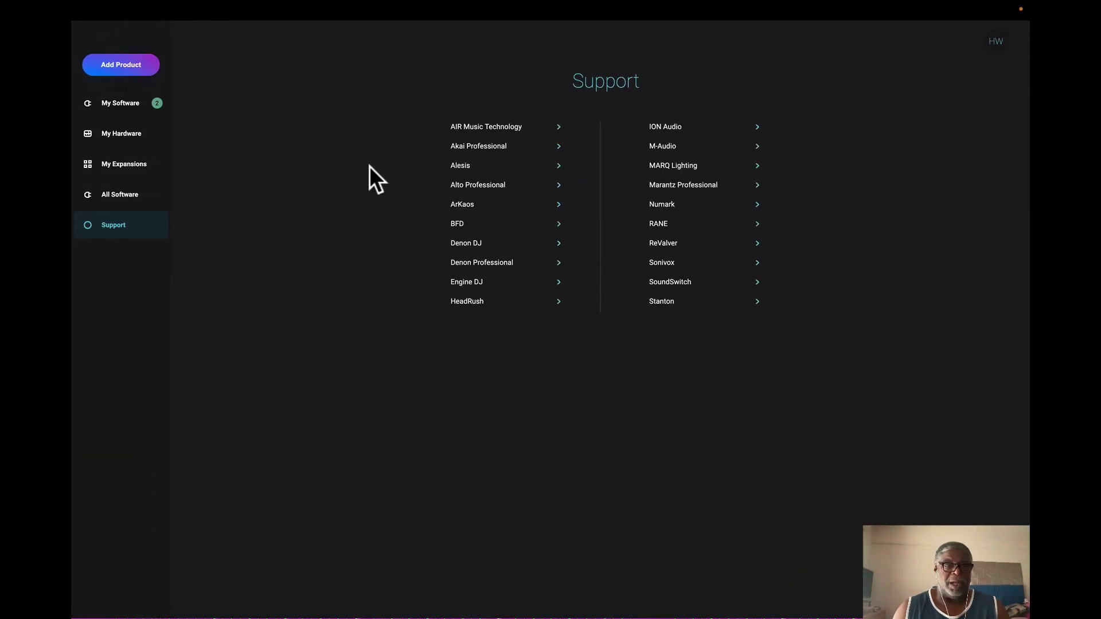
click(140, 76)
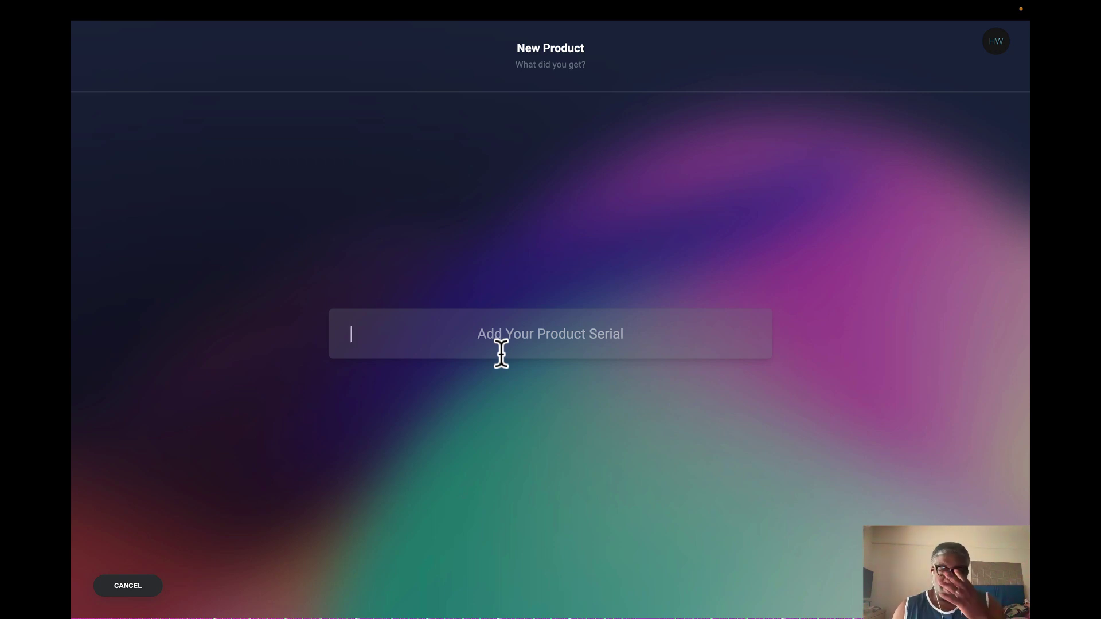
click(119, 590)
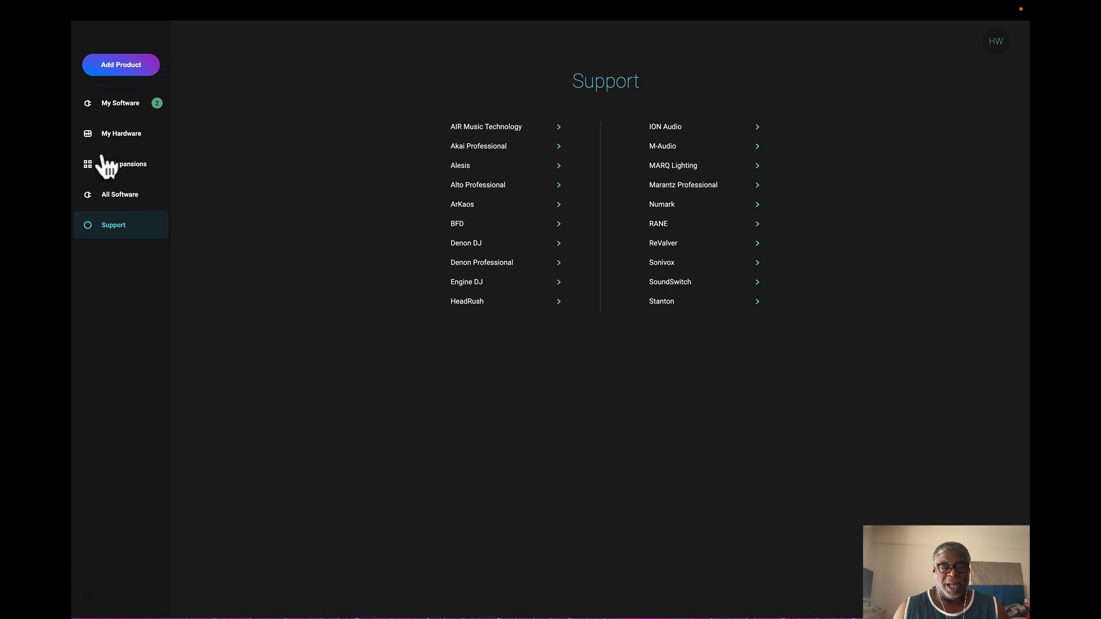
Step: Show My Software and scroll through its MPC apps, hardware drivers and AIR plugin instruments
click(109, 102)
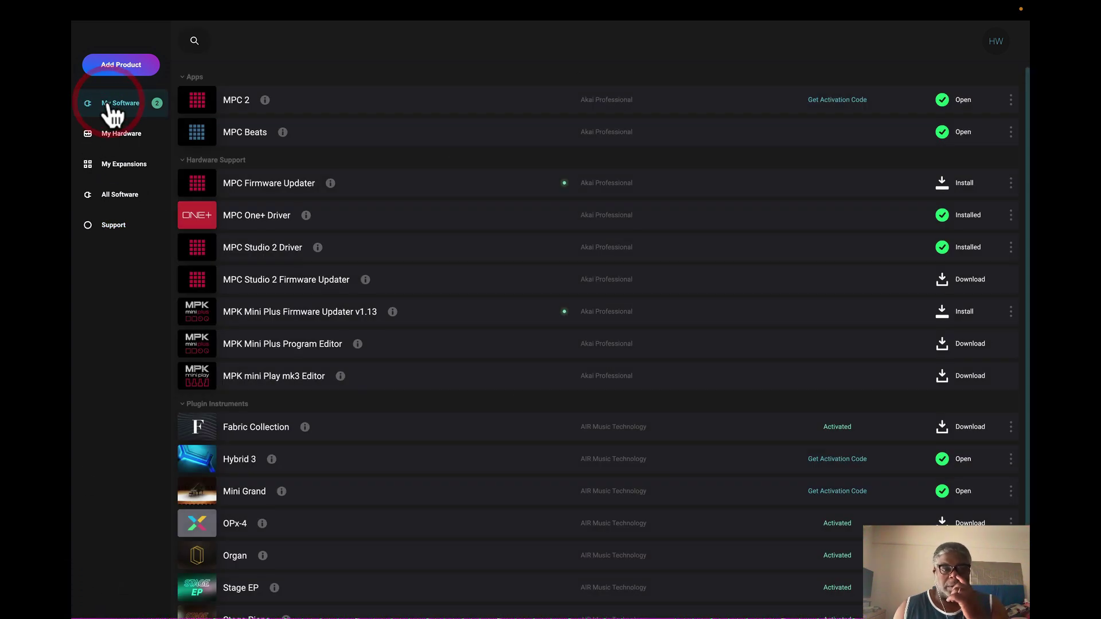
click(153, 105)
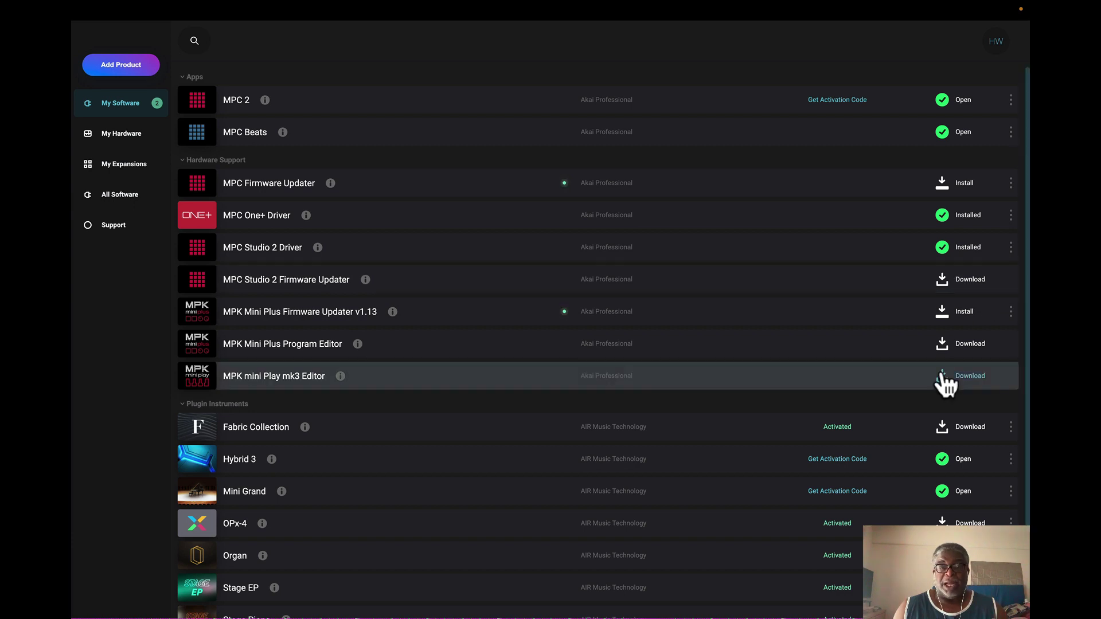
scroll(904, 363, down, 2)
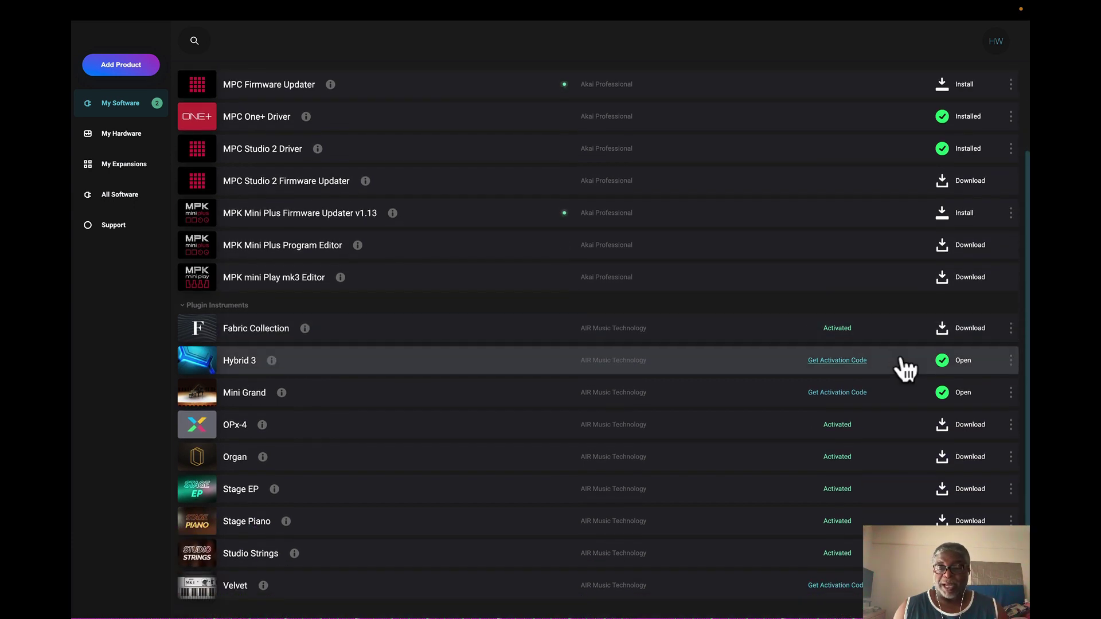
scroll(904, 367, up, 2)
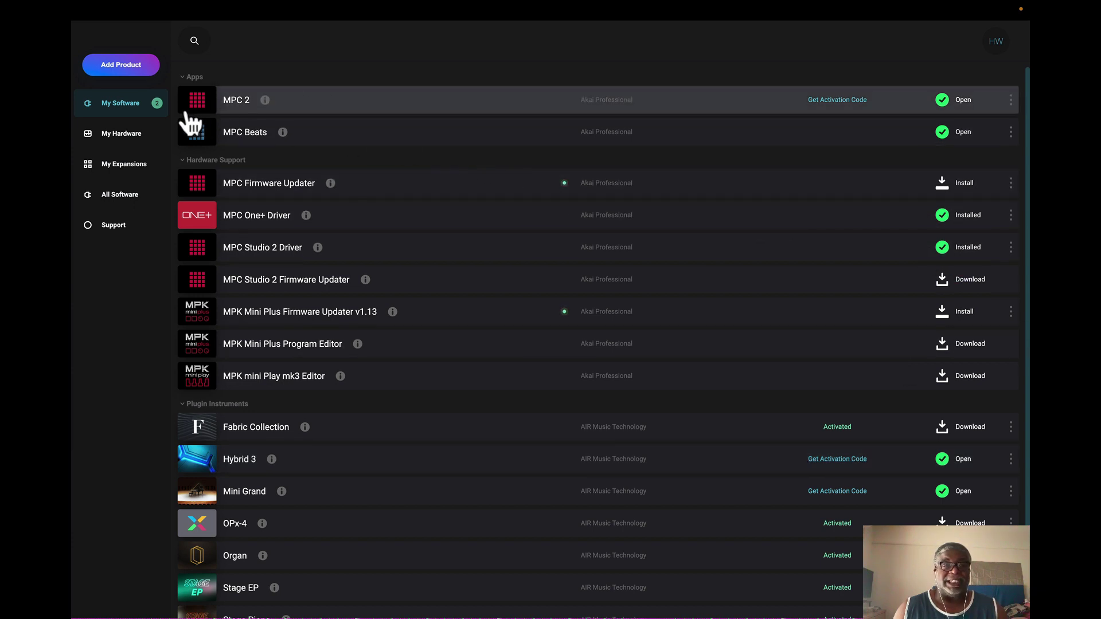
click(161, 113)
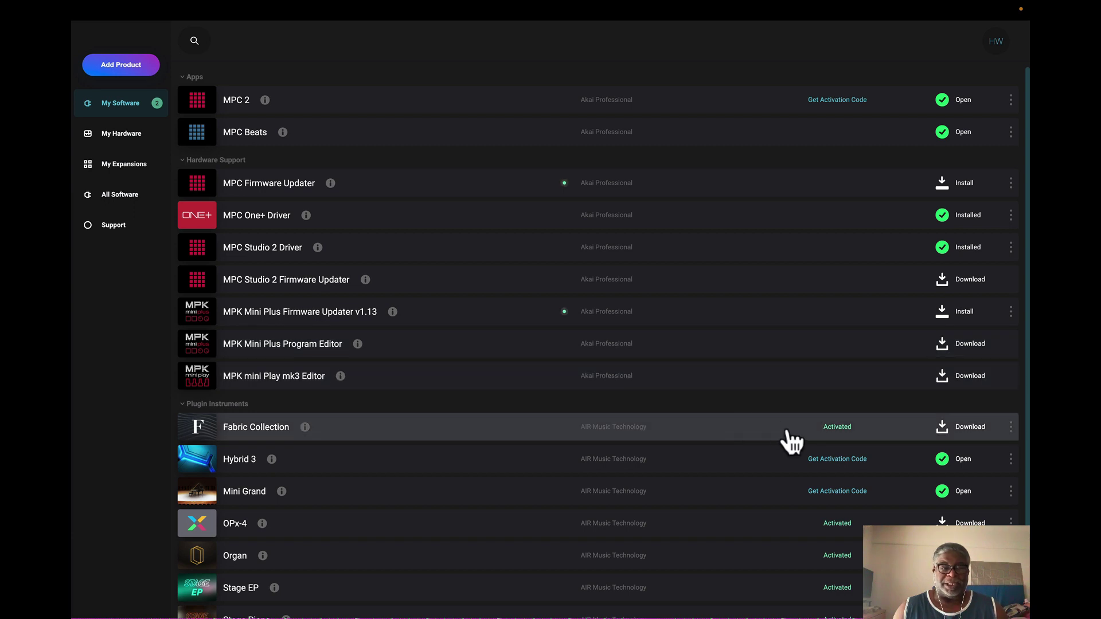
Step: Scroll the software list, then switch to My Hardware showing MPC ONE+ and MPC Studio 2
scroll(769, 424, down, 2)
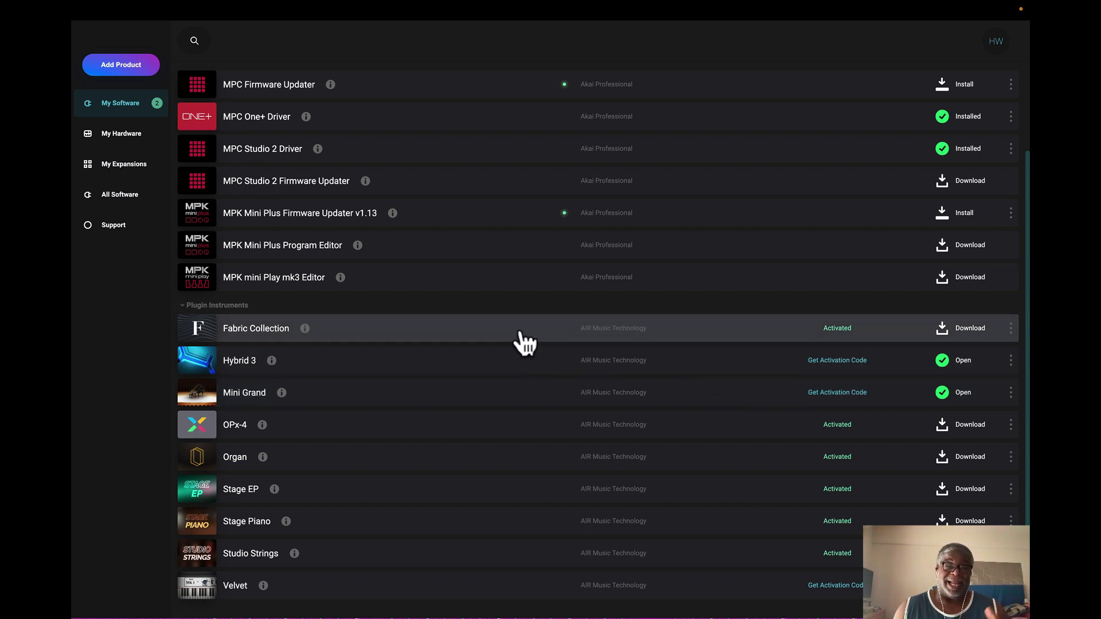
click(122, 135)
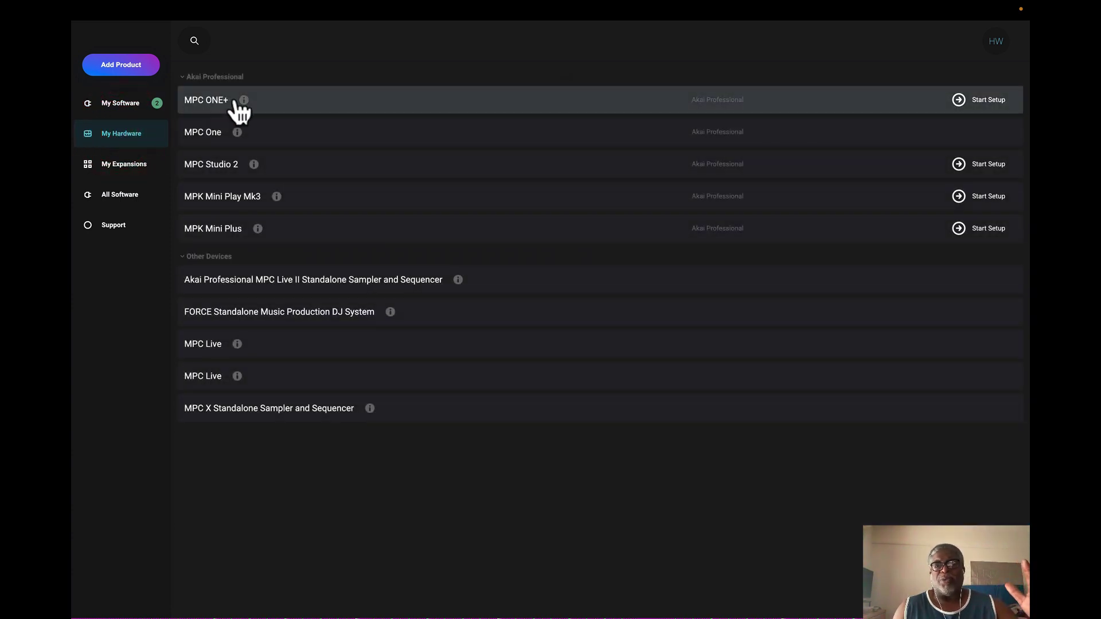
Step: Start the MPC ONE+ setup wizard and advance to its Apps & Drivers step
click(993, 99)
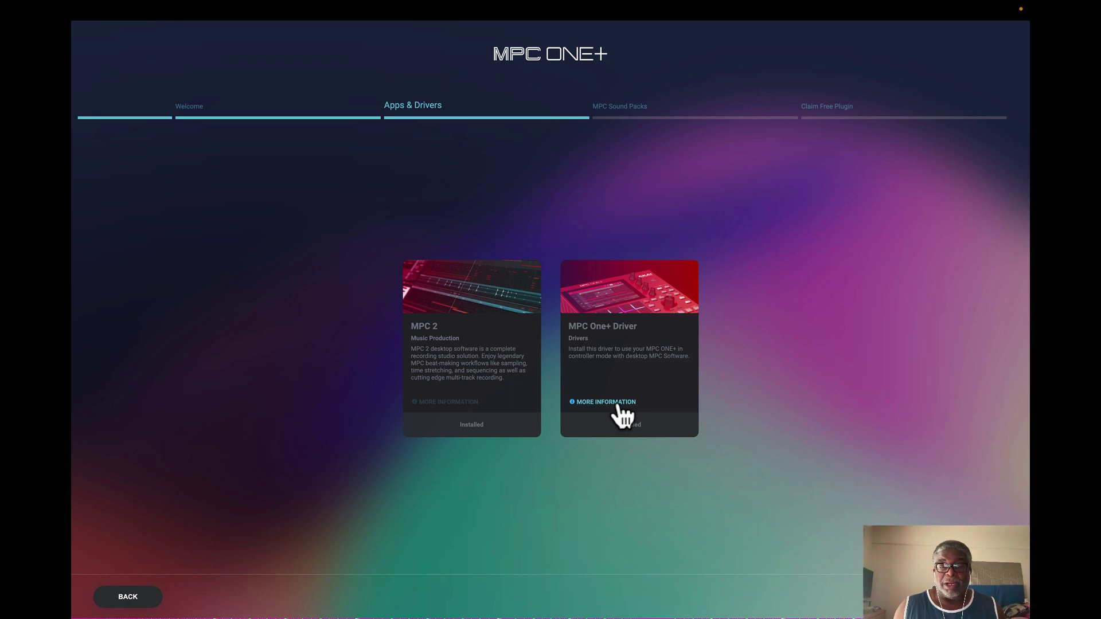
Step: View and close the More Information details for MPC One+ Driver and MPC 2
click(631, 402)
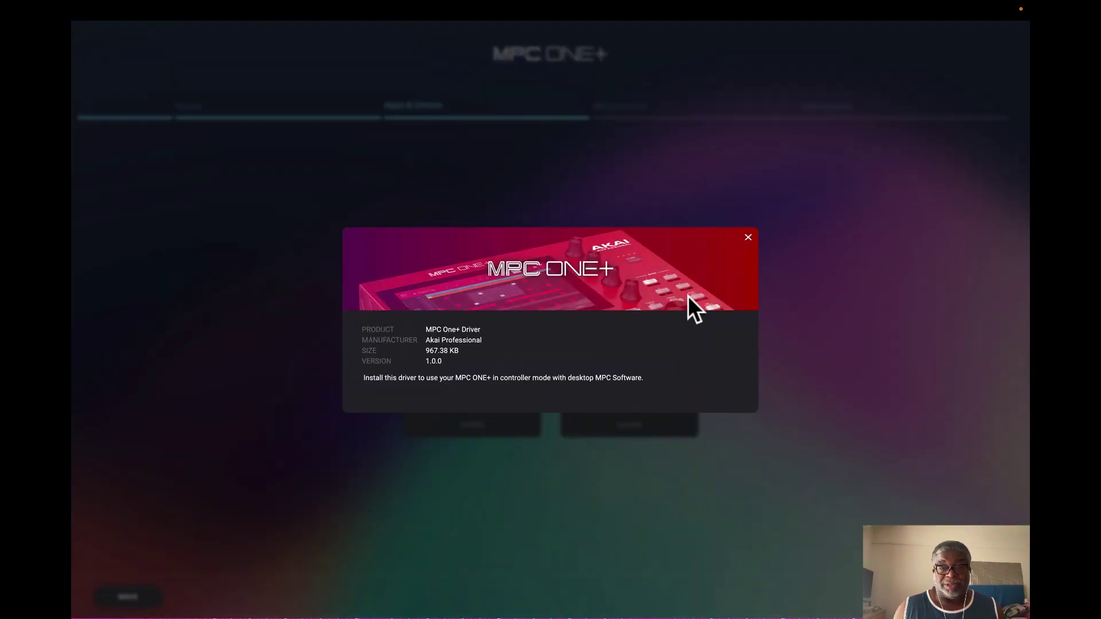
click(751, 234)
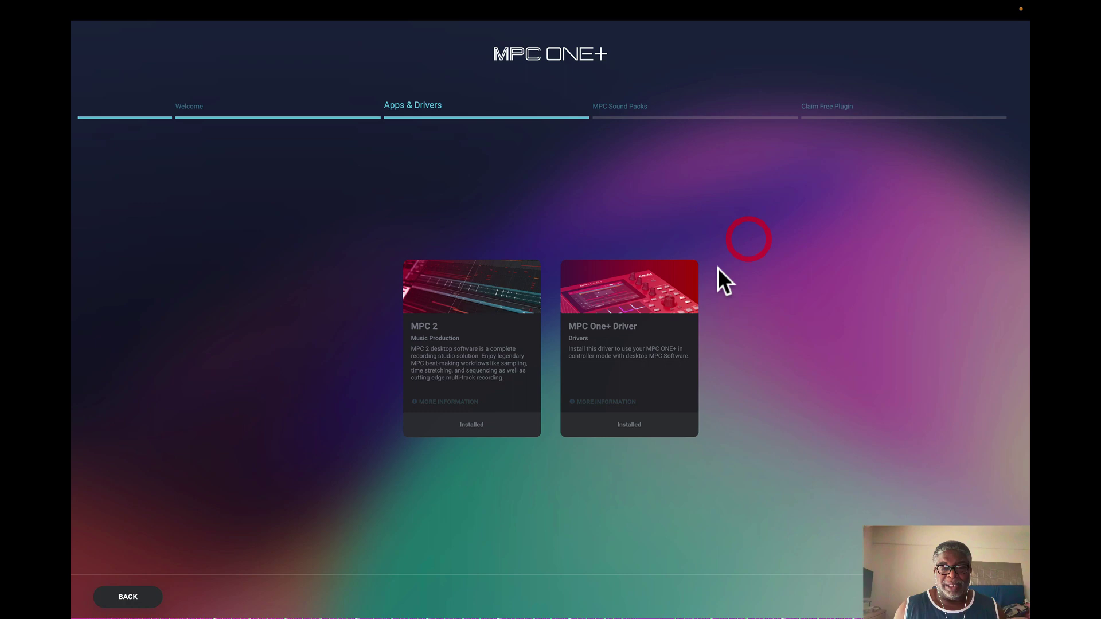
click(476, 401)
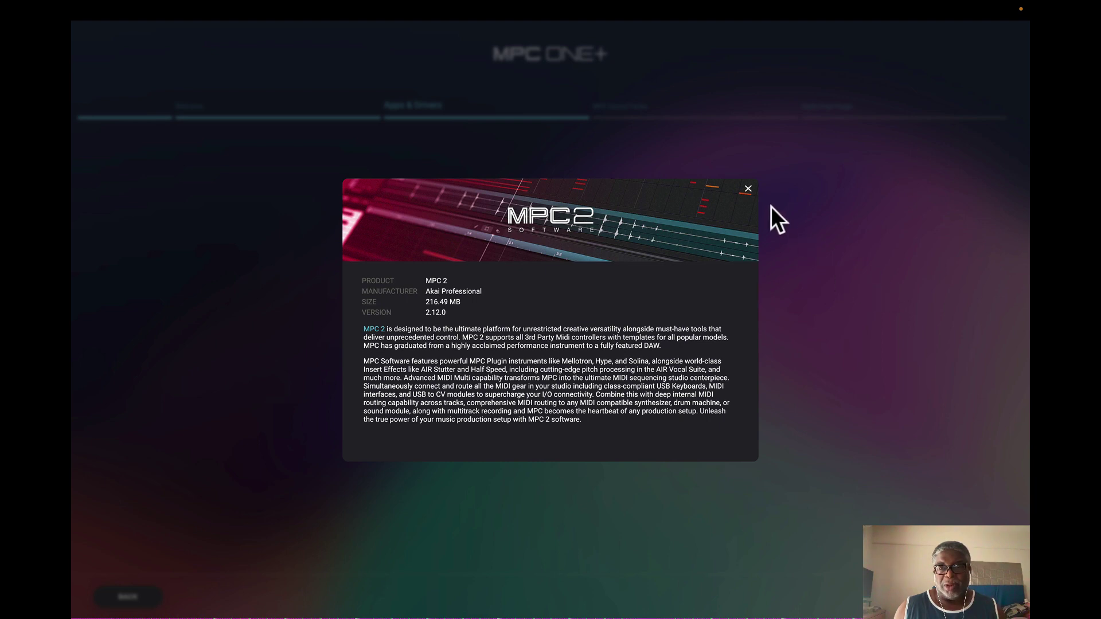
click(748, 189)
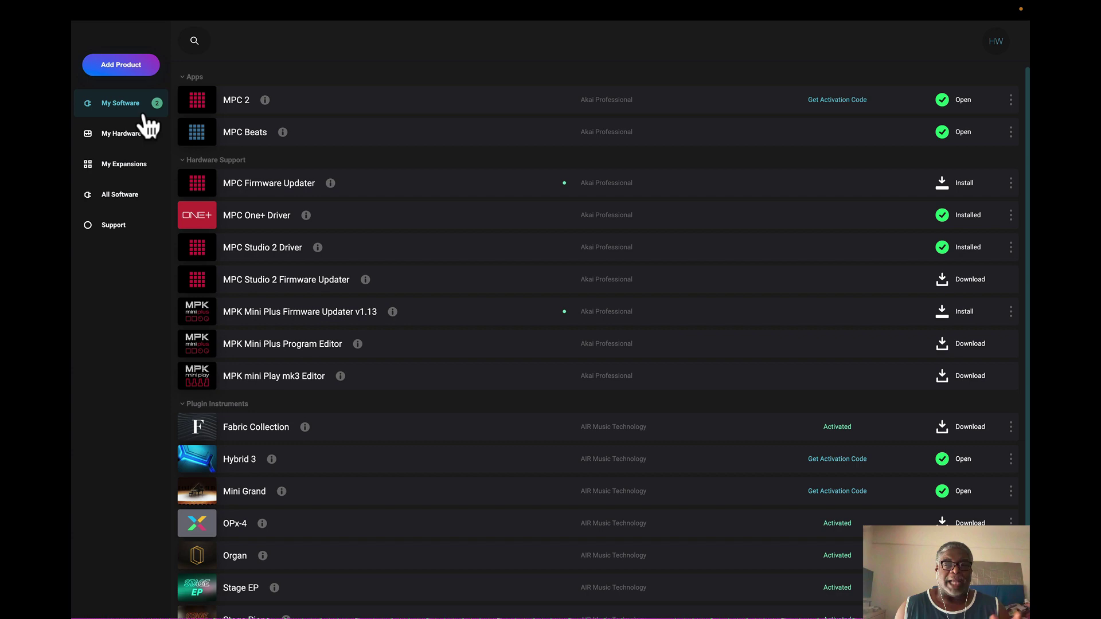
click(121, 133)
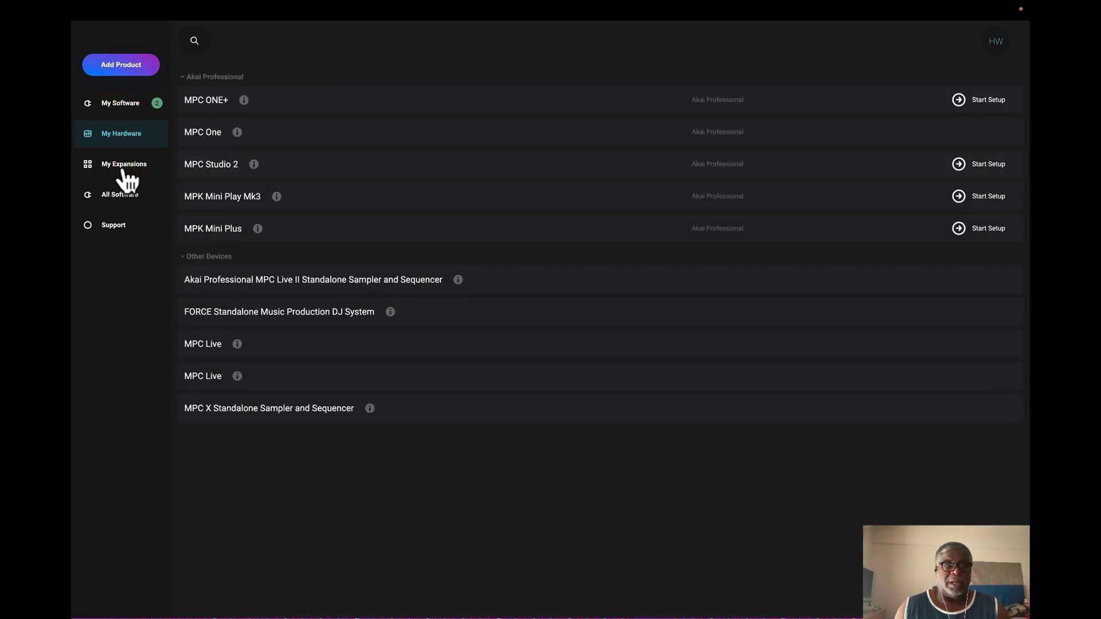
click(123, 170)
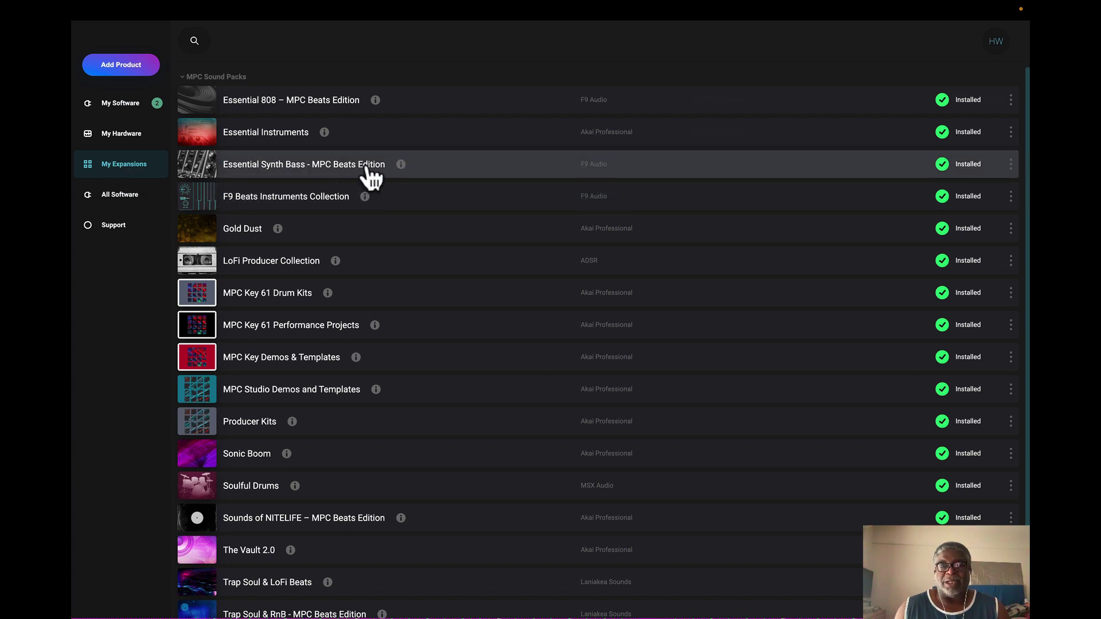
scroll(567, 308, down, 1)
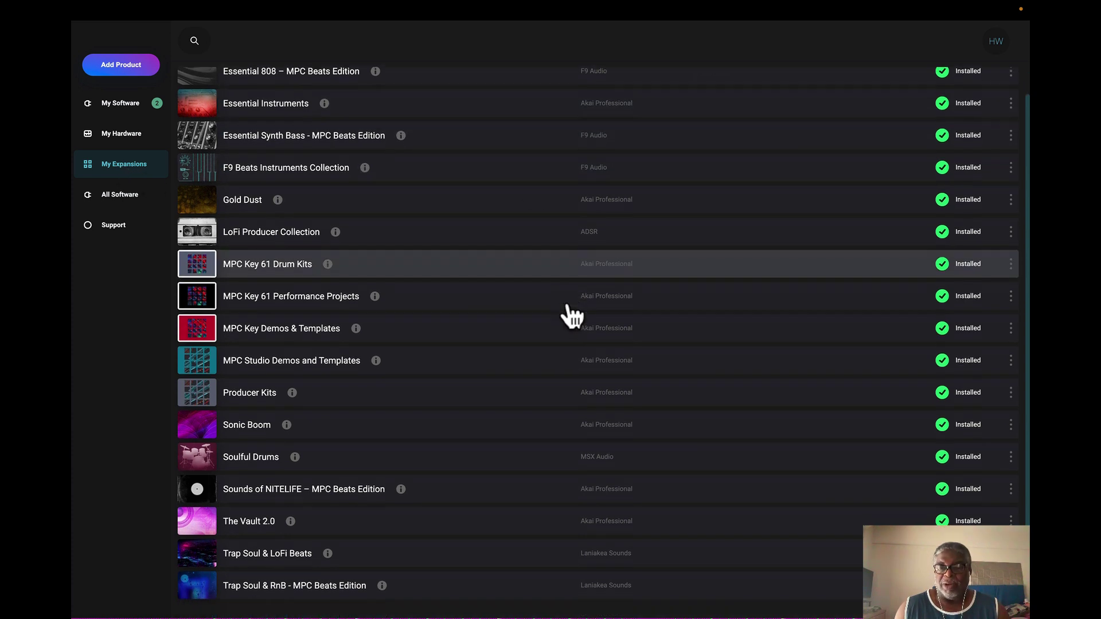
scroll(568, 310, up, 1)
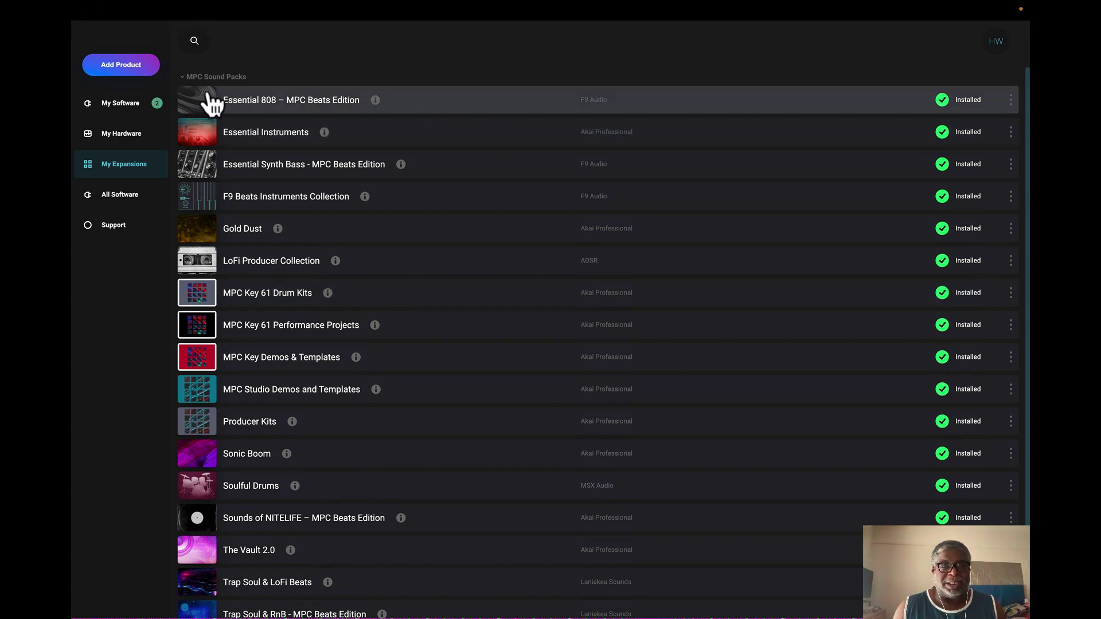
click(184, 77)
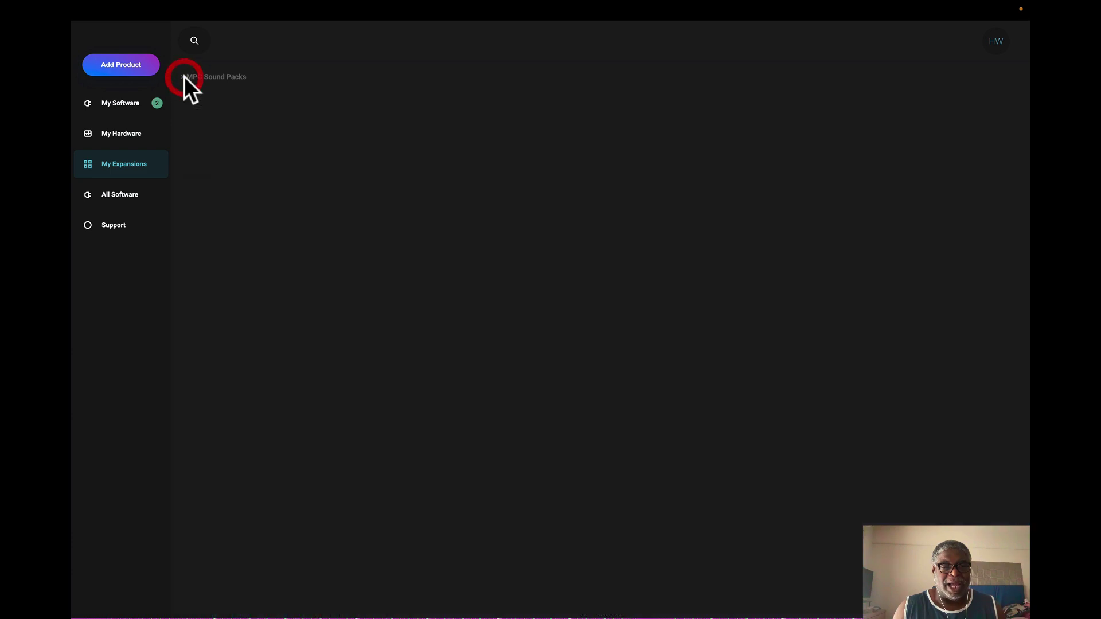
click(184, 77)
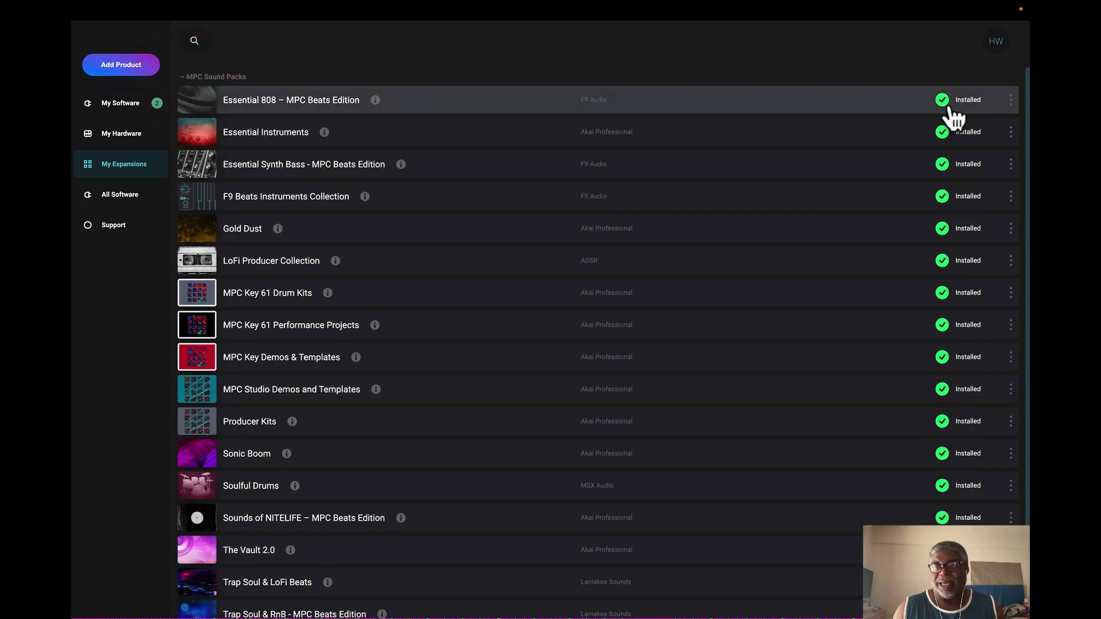
click(1011, 101)
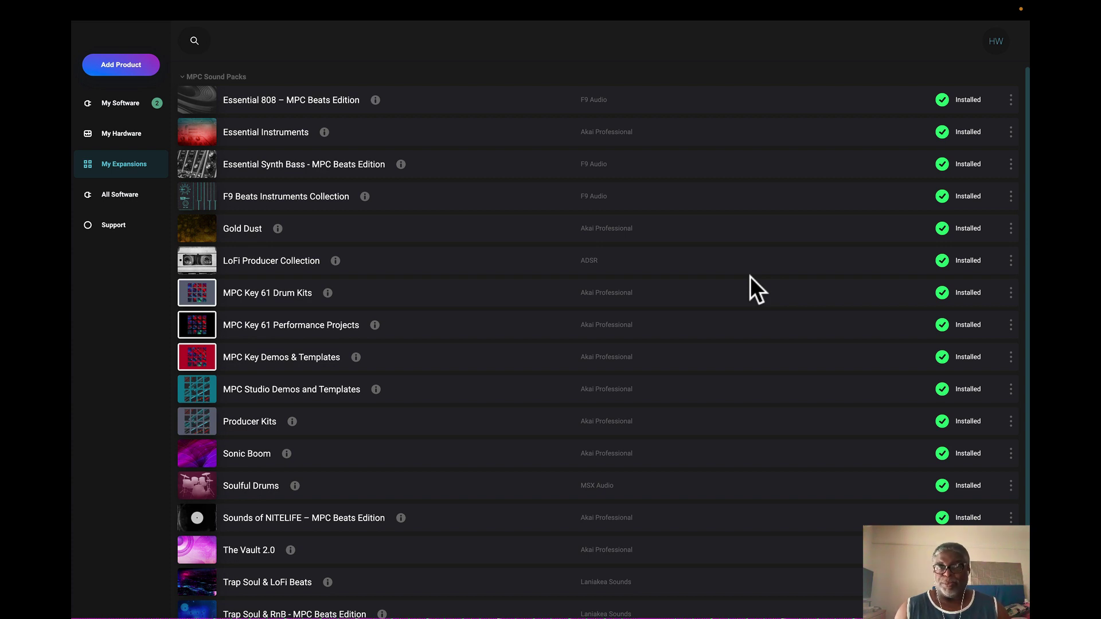
key(super+Tab)
key(super+Tab)
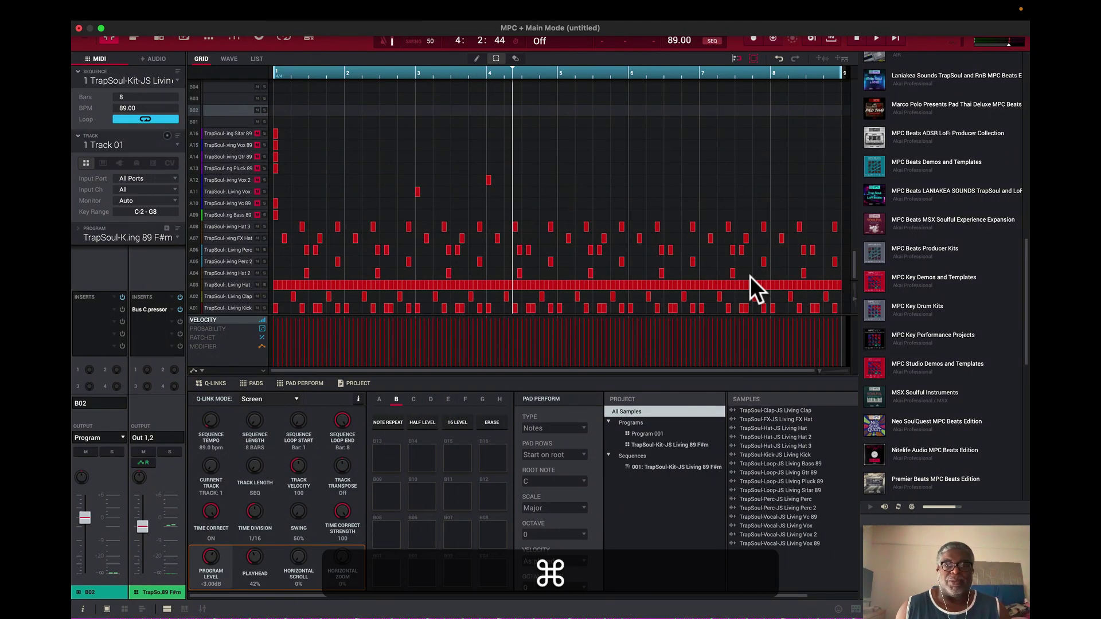
click(348, 42)
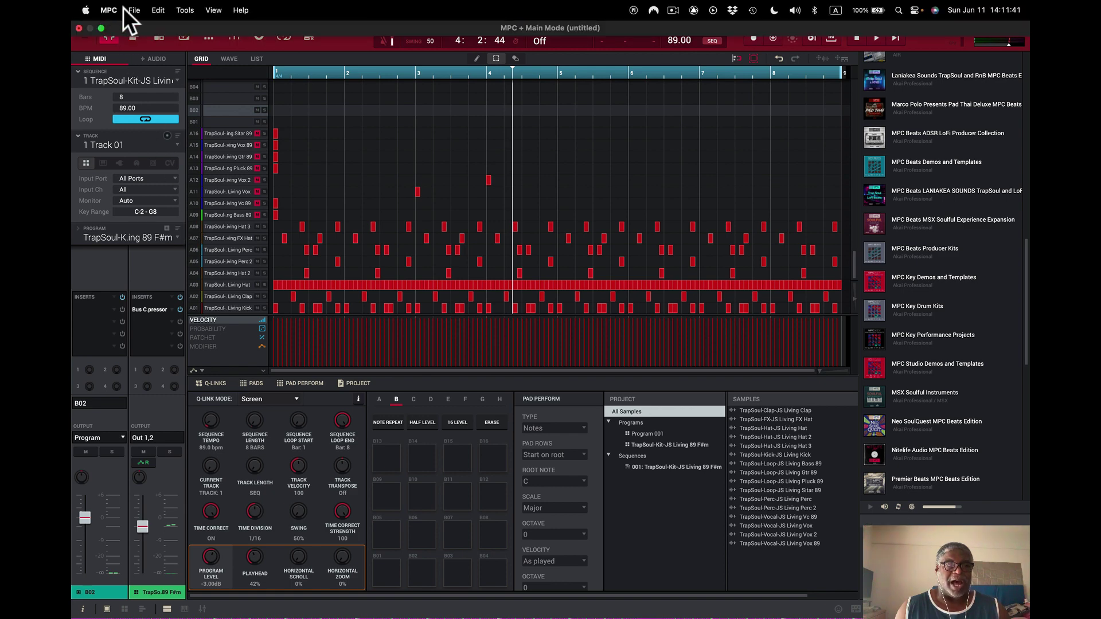
click(130, 8)
mouse_move(170, 153)
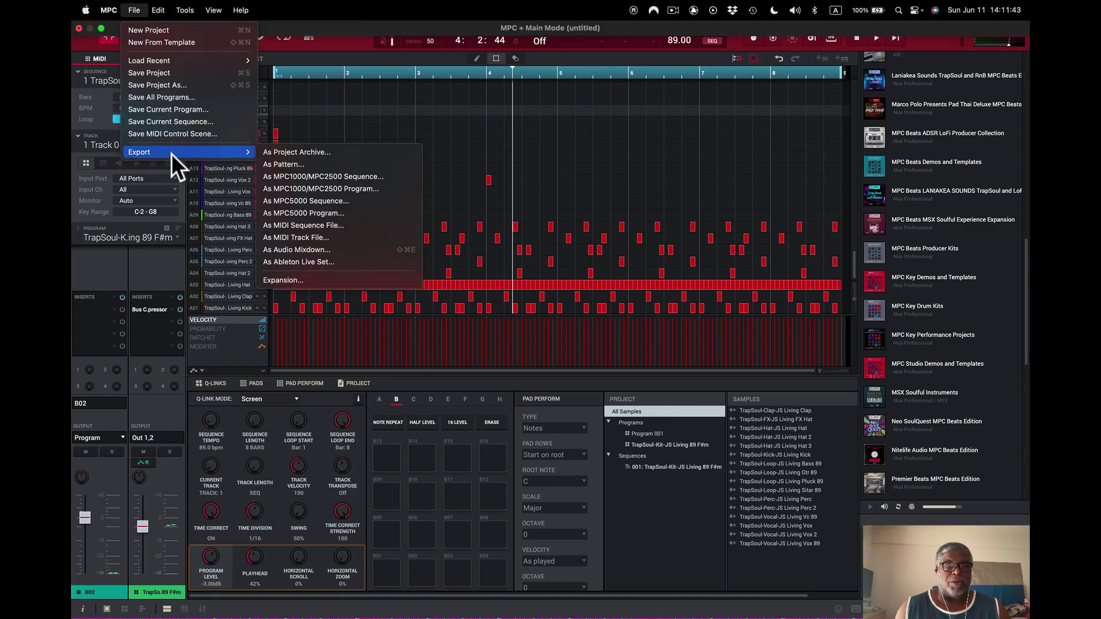
click(318, 280)
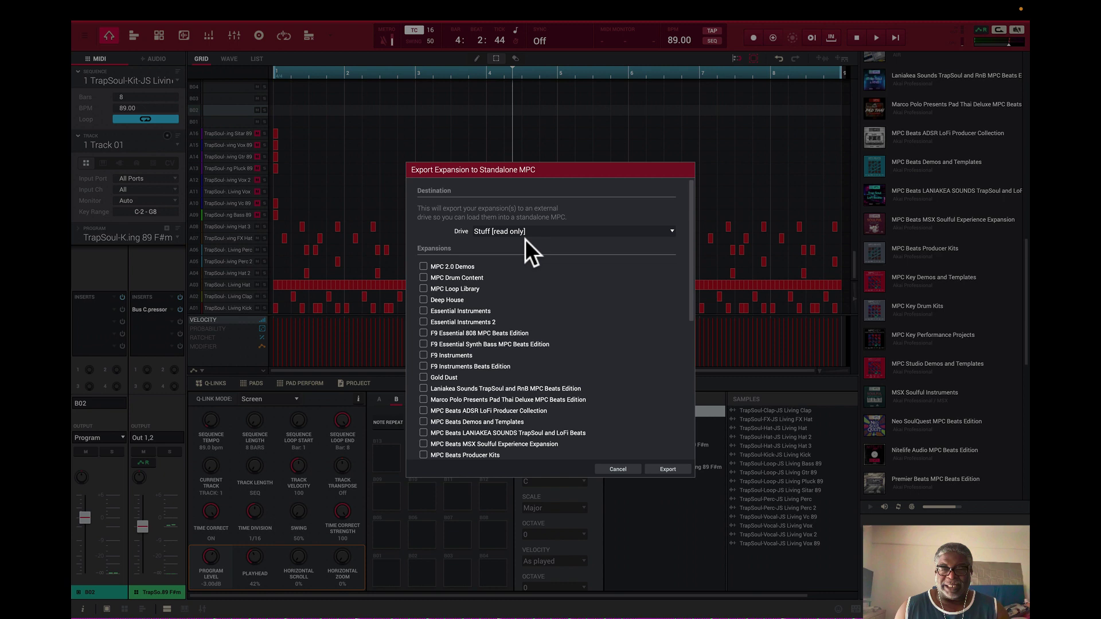
click(672, 228)
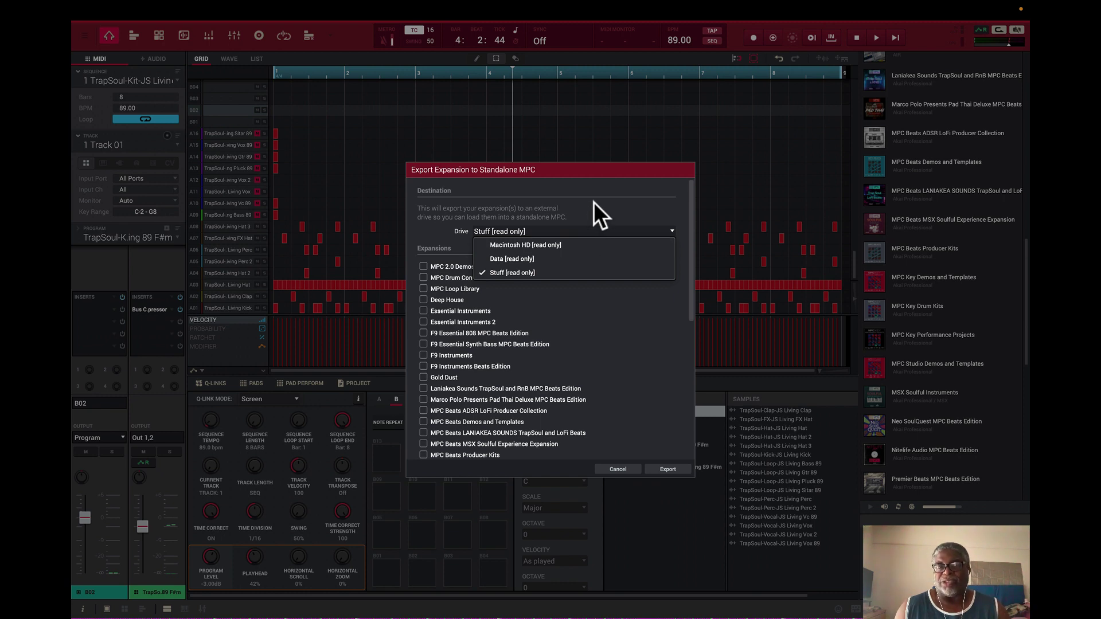
click(617, 191)
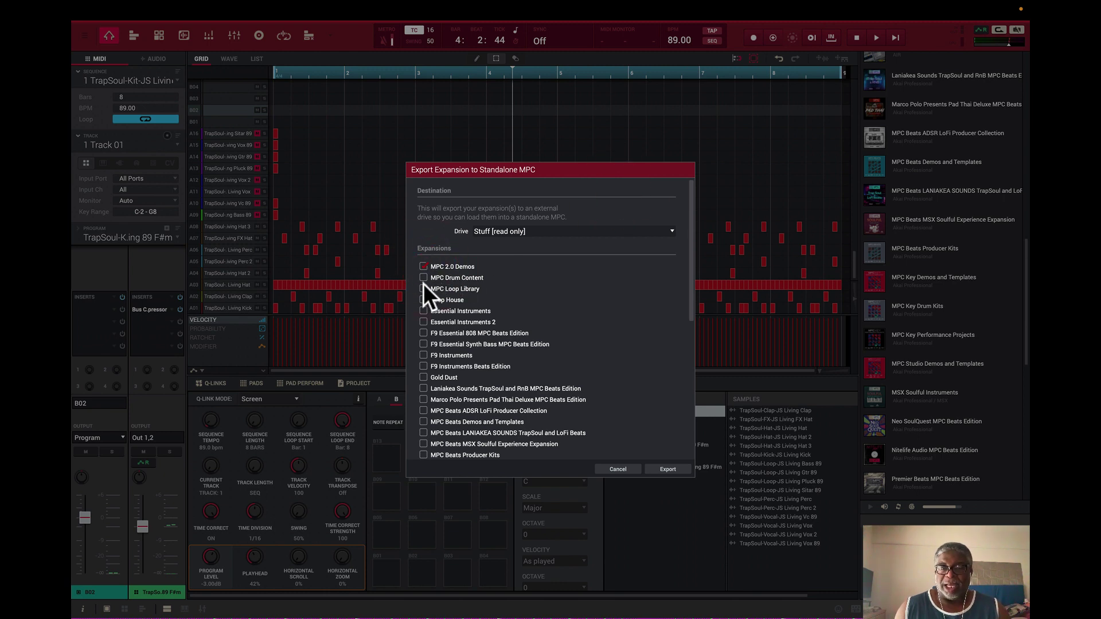
click(424, 366)
click(678, 467)
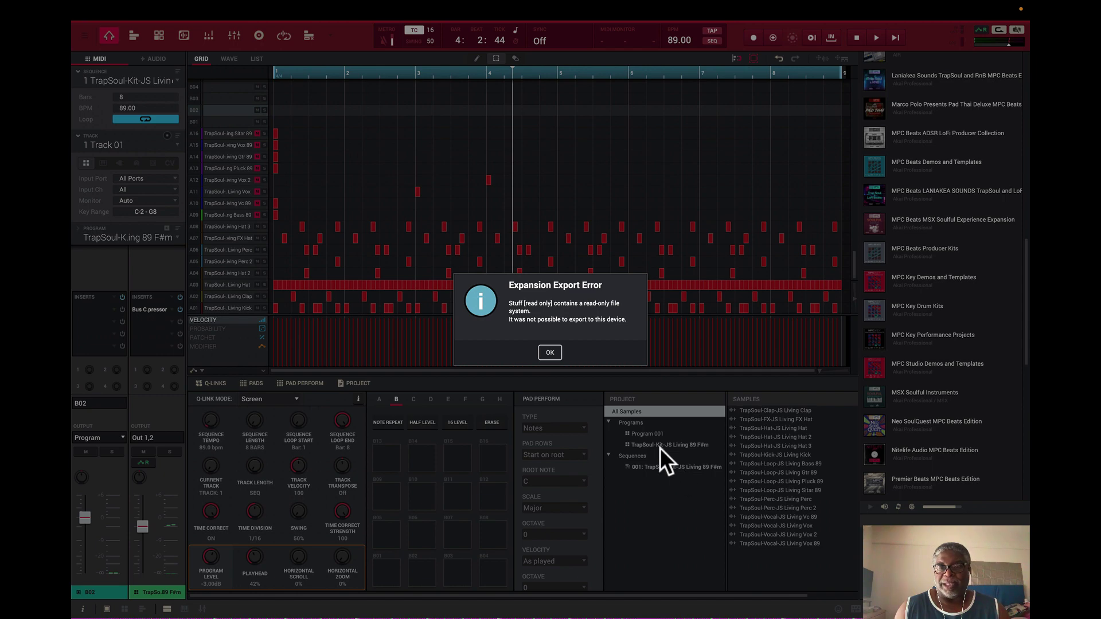
click(550, 352)
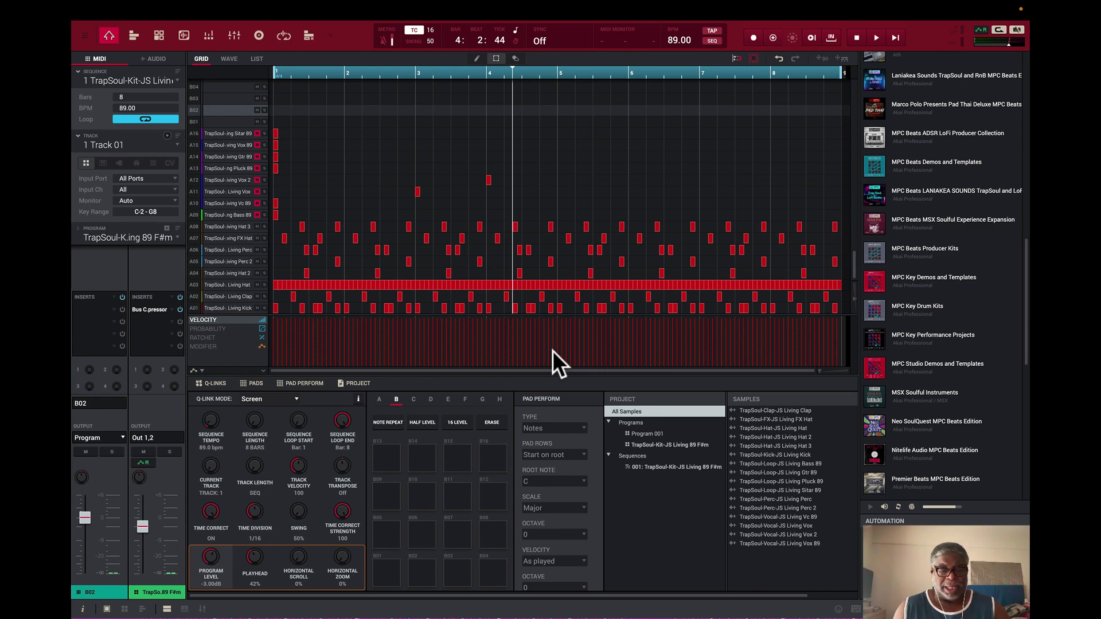
Step: Switch back to inMusic Software Center with Cmd+Tab and show the All Software catalogue
key(super+Tab)
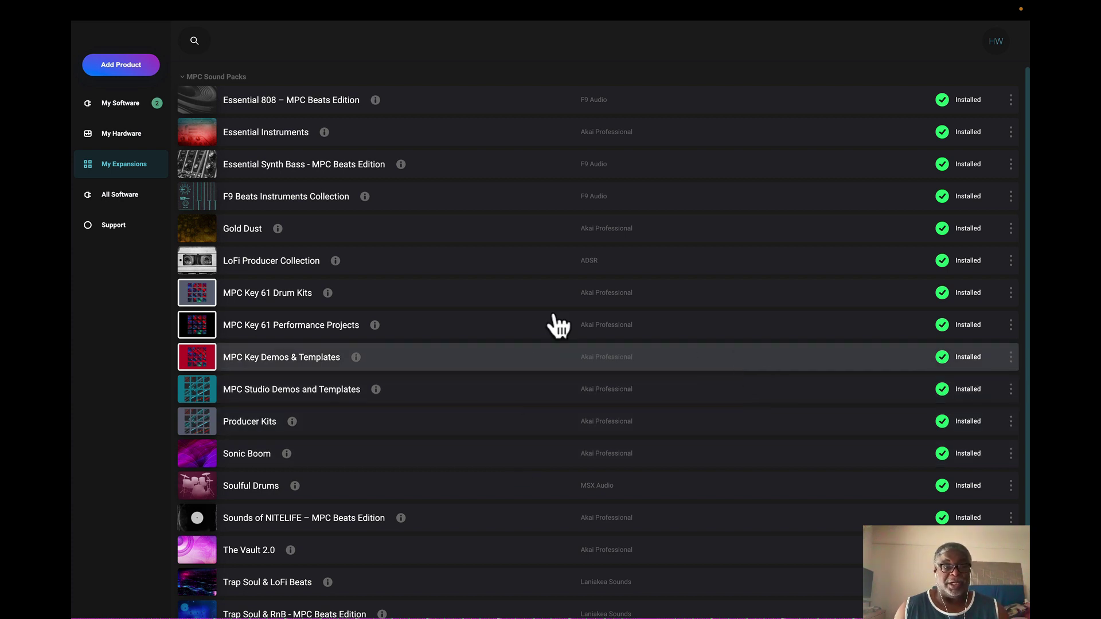
click(115, 201)
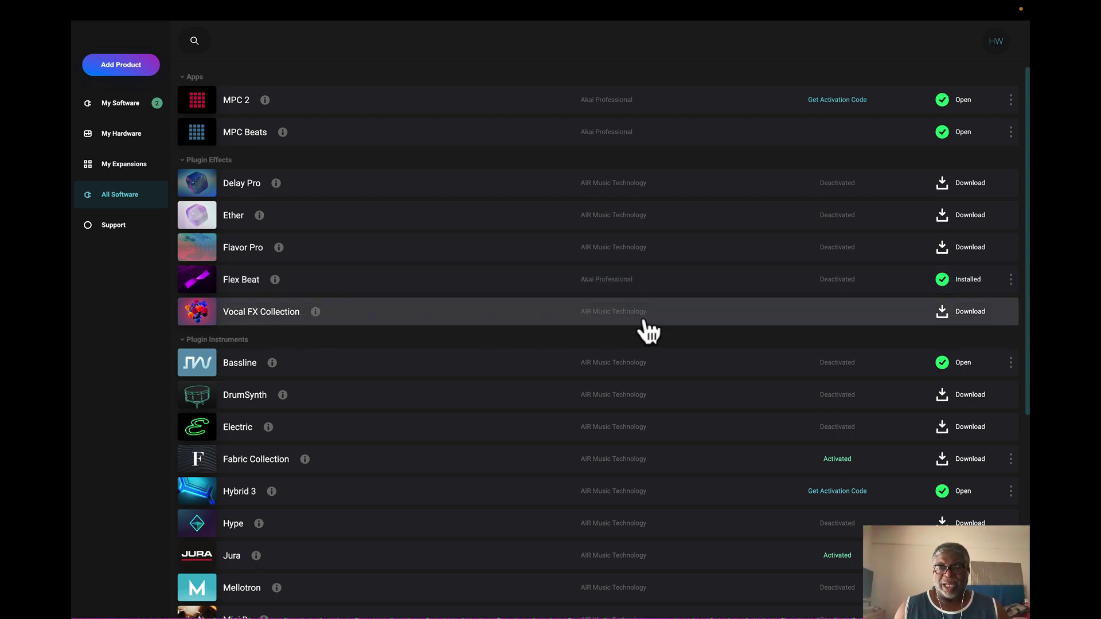
Step: Download Vocal FX Collection to 100% and launch its installer
click(978, 313)
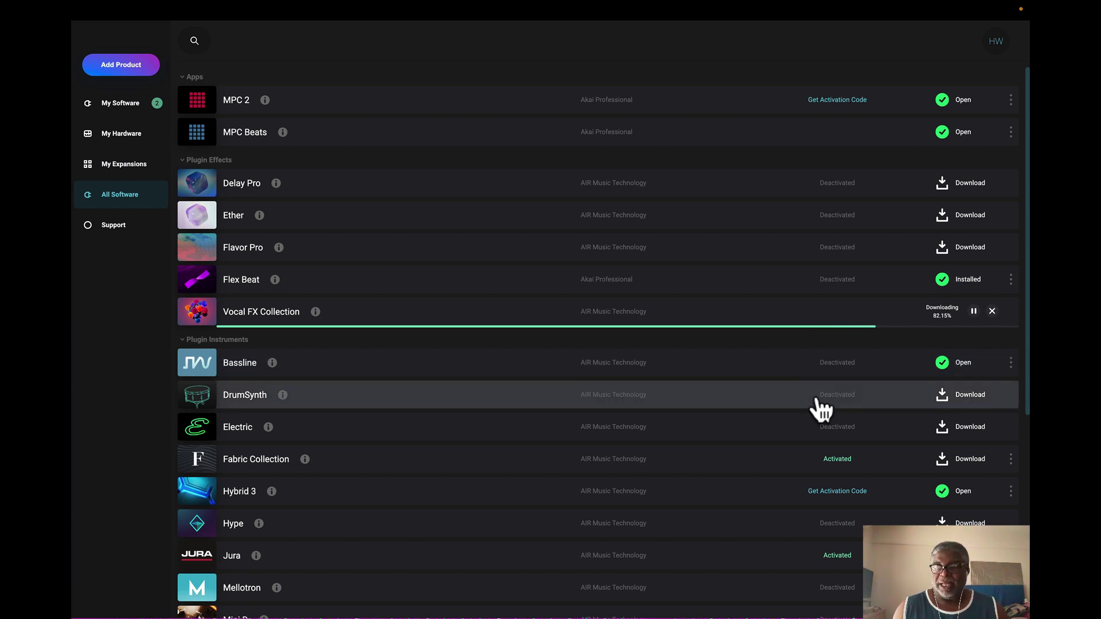
scroll(807, 379, down, 3)
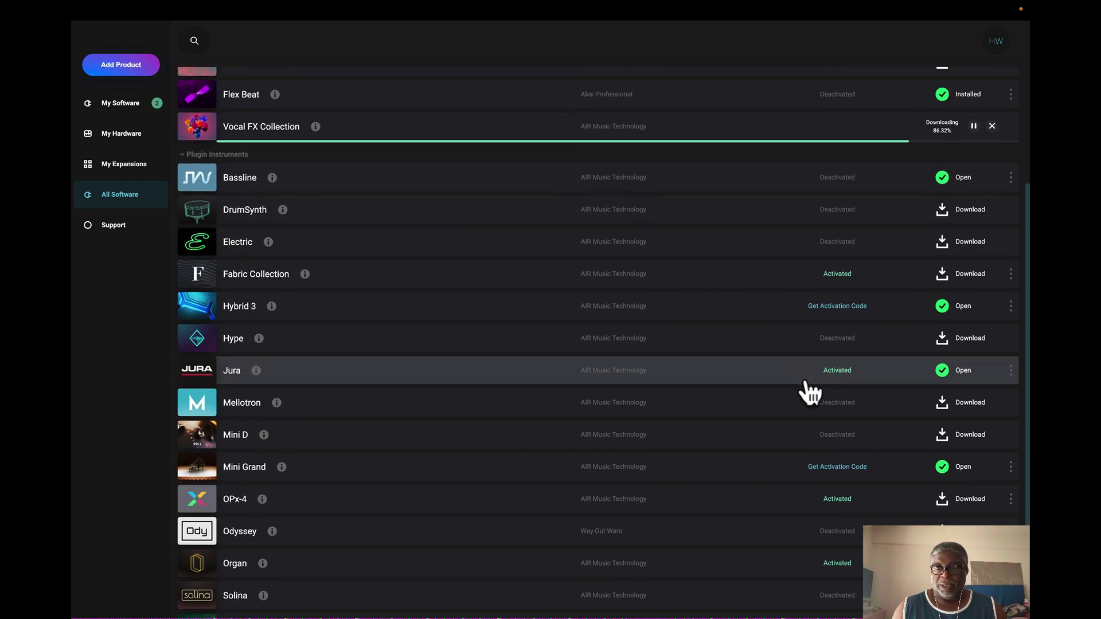
scroll(806, 382, down, 1)
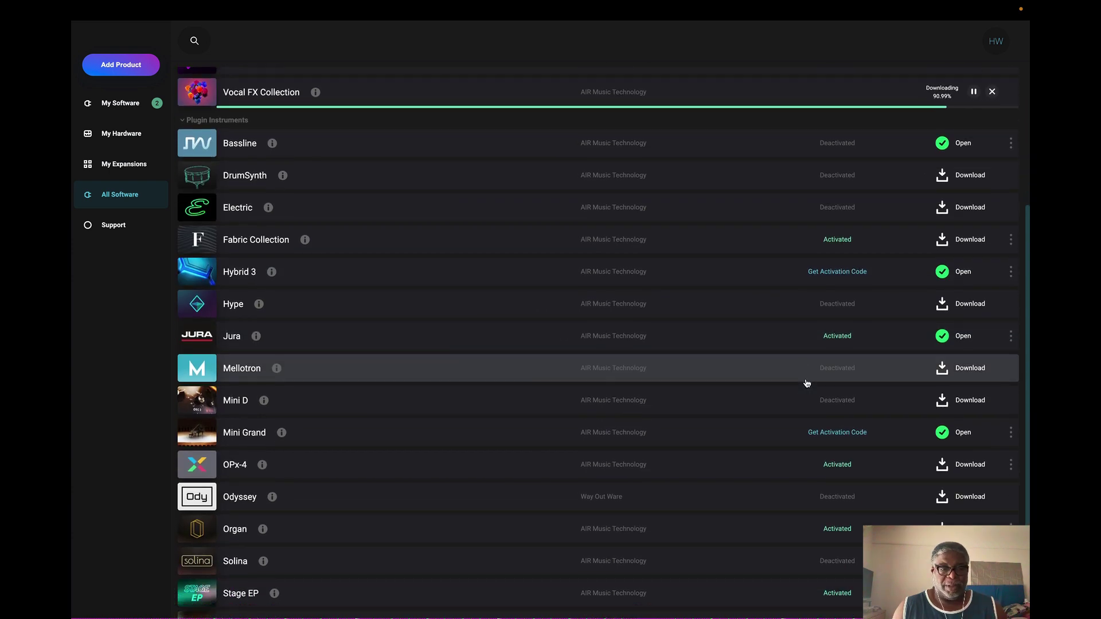
scroll(807, 383, up, 2)
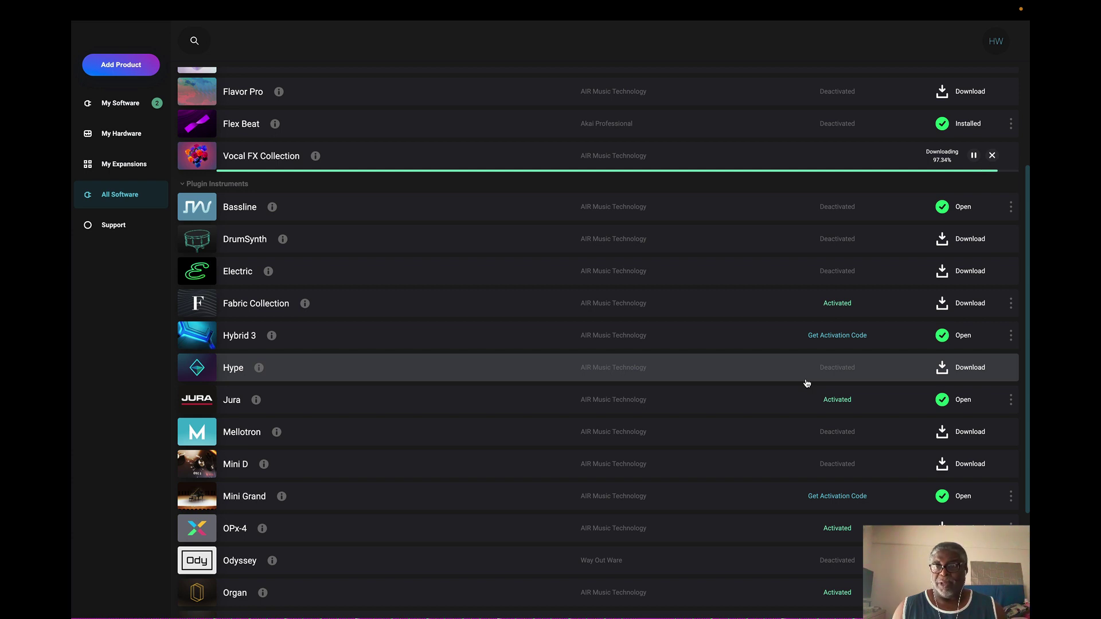
scroll(807, 384, up, 1)
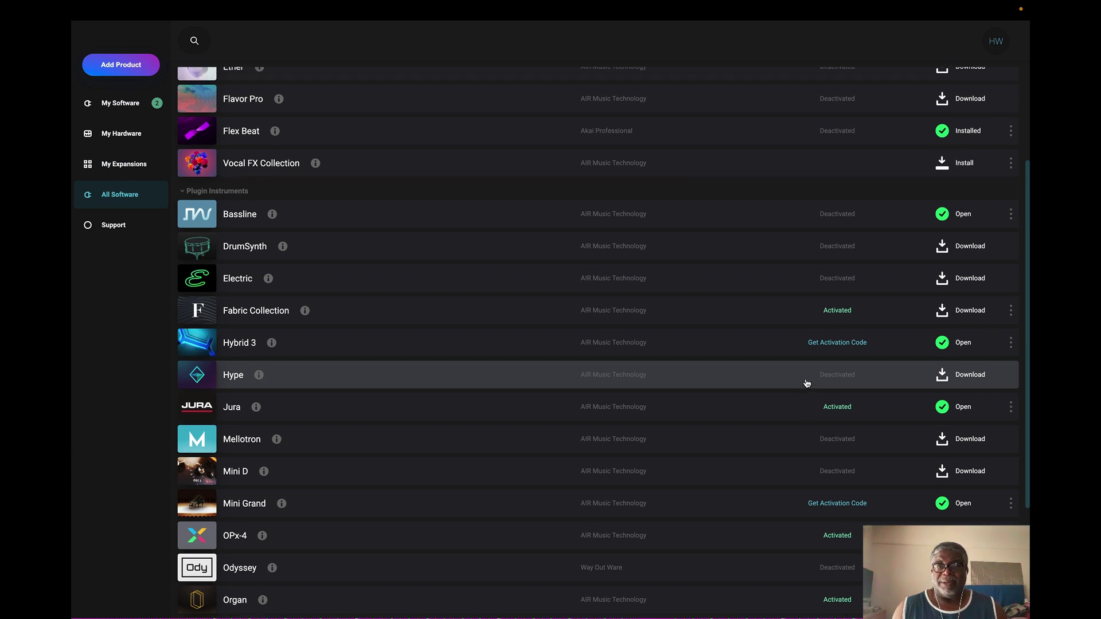
click(950, 171)
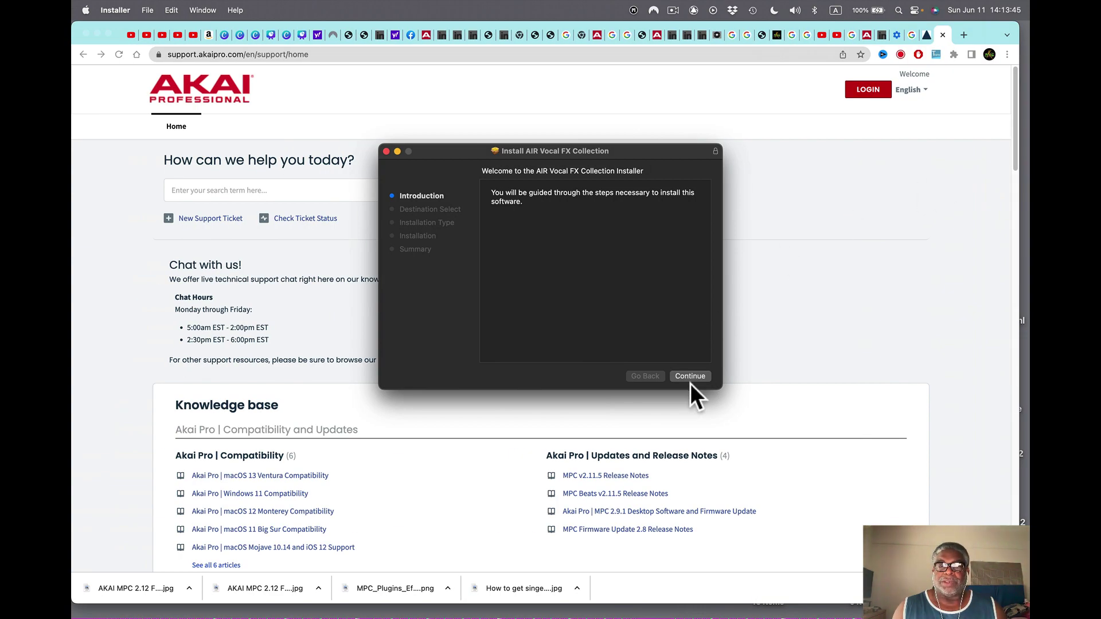
Step: Run the standard AIR Vocal FX Collection install on Macintosh HD, authorising with the admin password
click(692, 376)
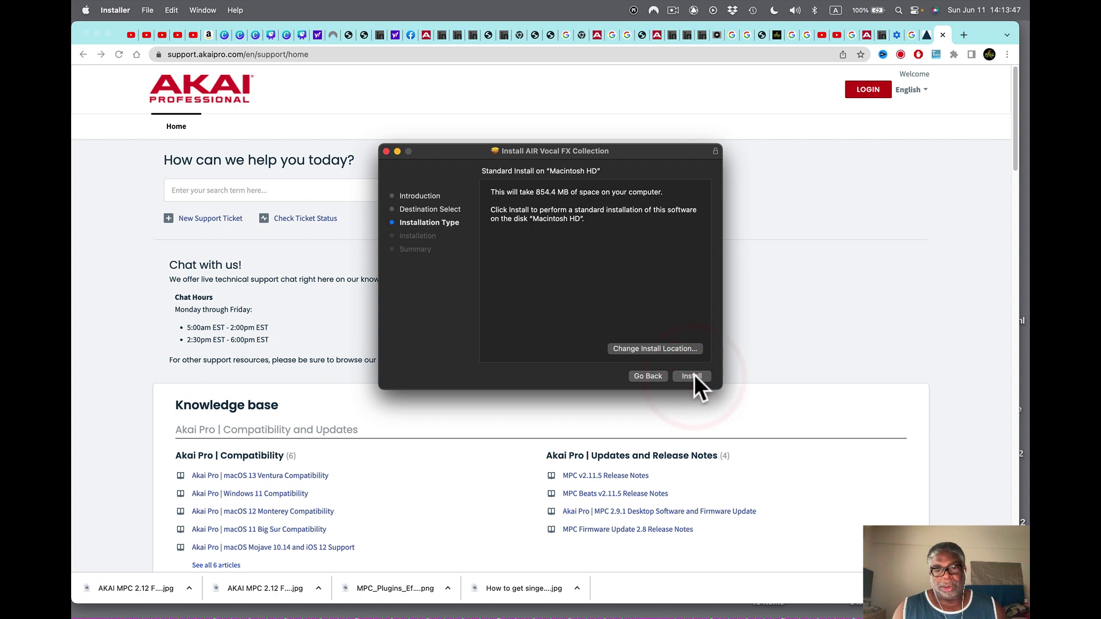
click(692, 376)
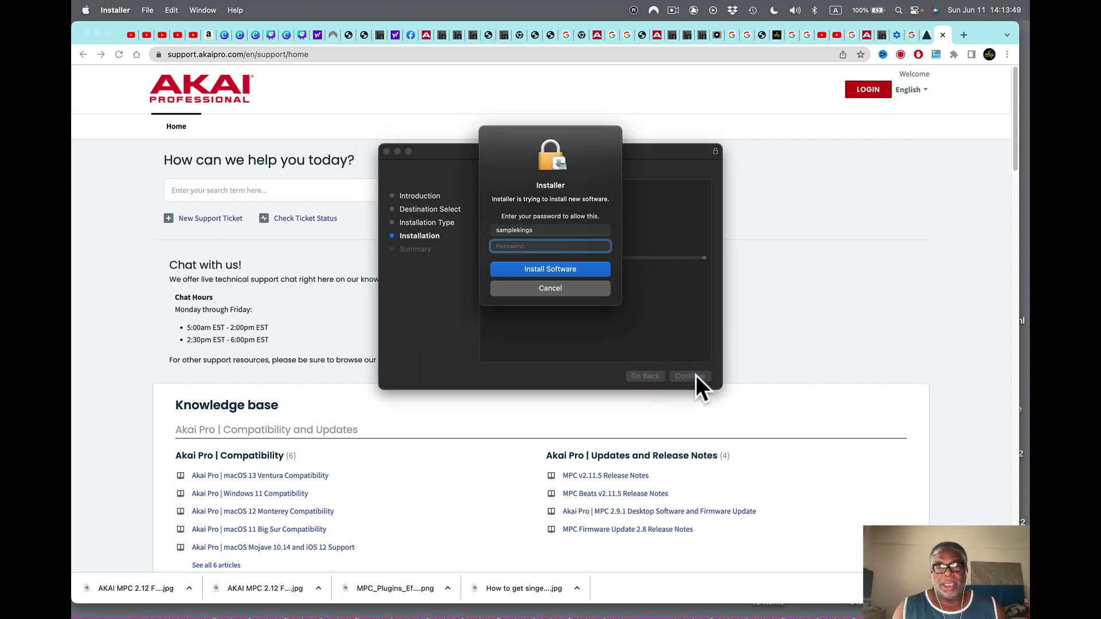
text(••••••••)
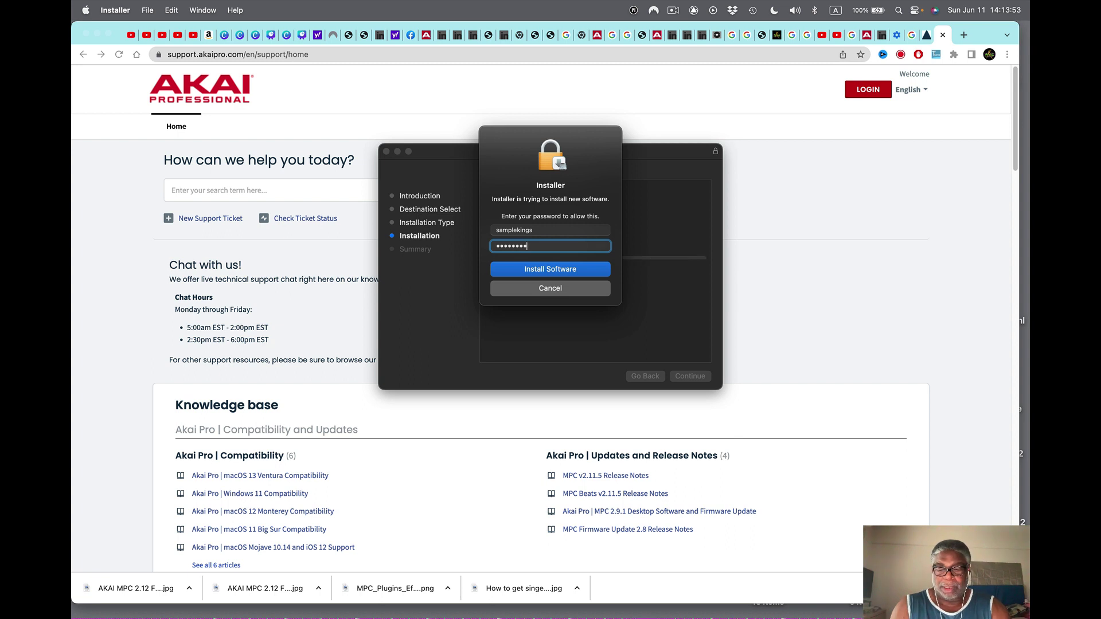
key(Return)
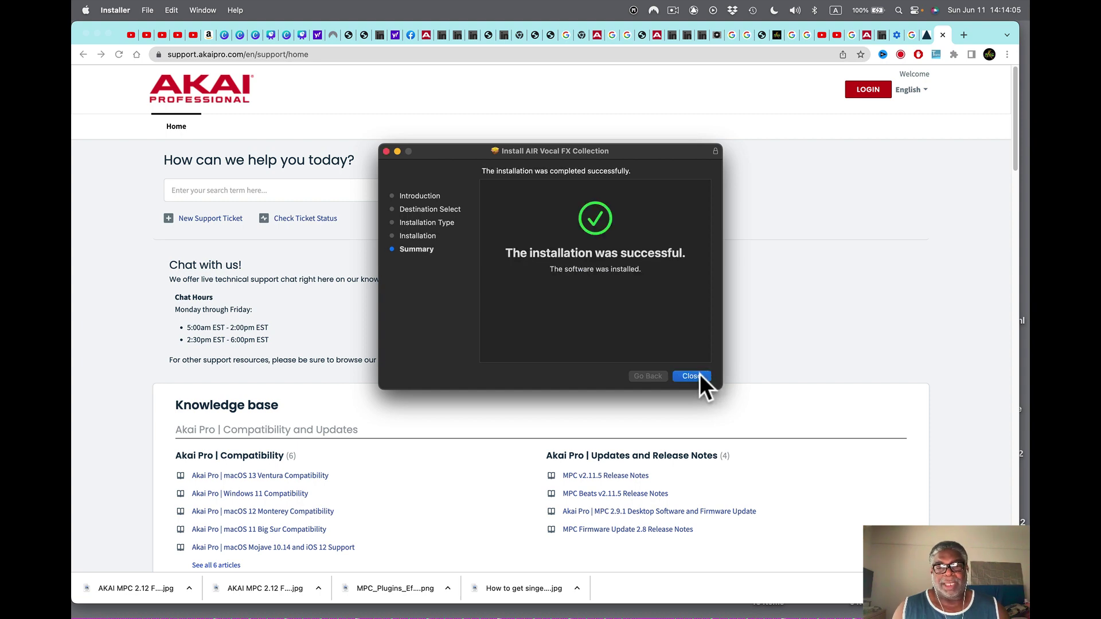
Step: Close the finished installer, allow Downloads access, and keep the installer package
click(700, 373)
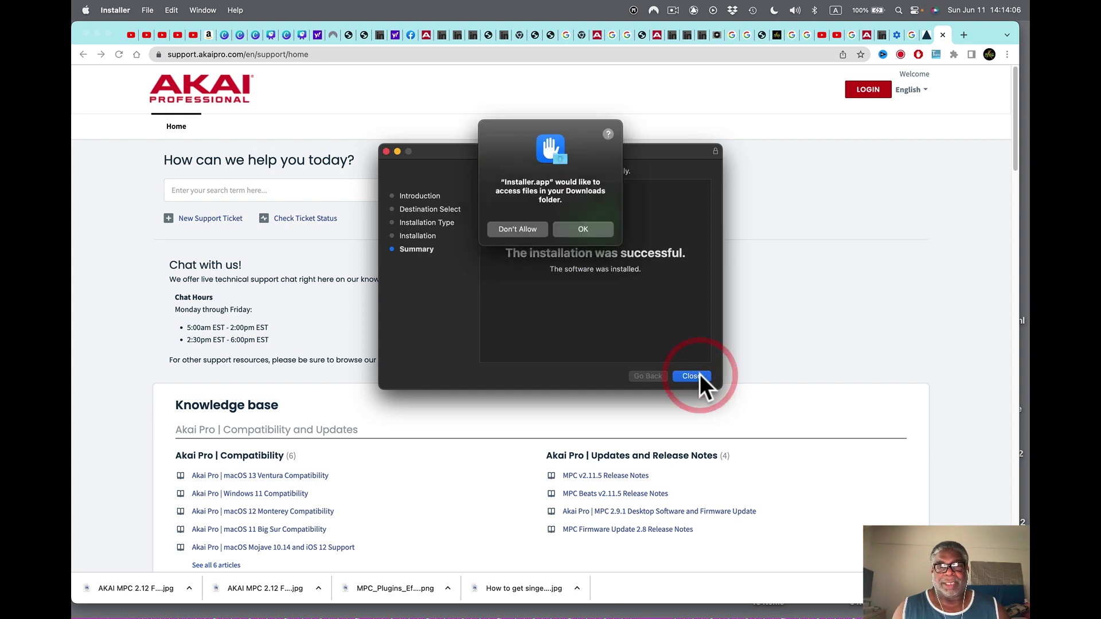
click(583, 230)
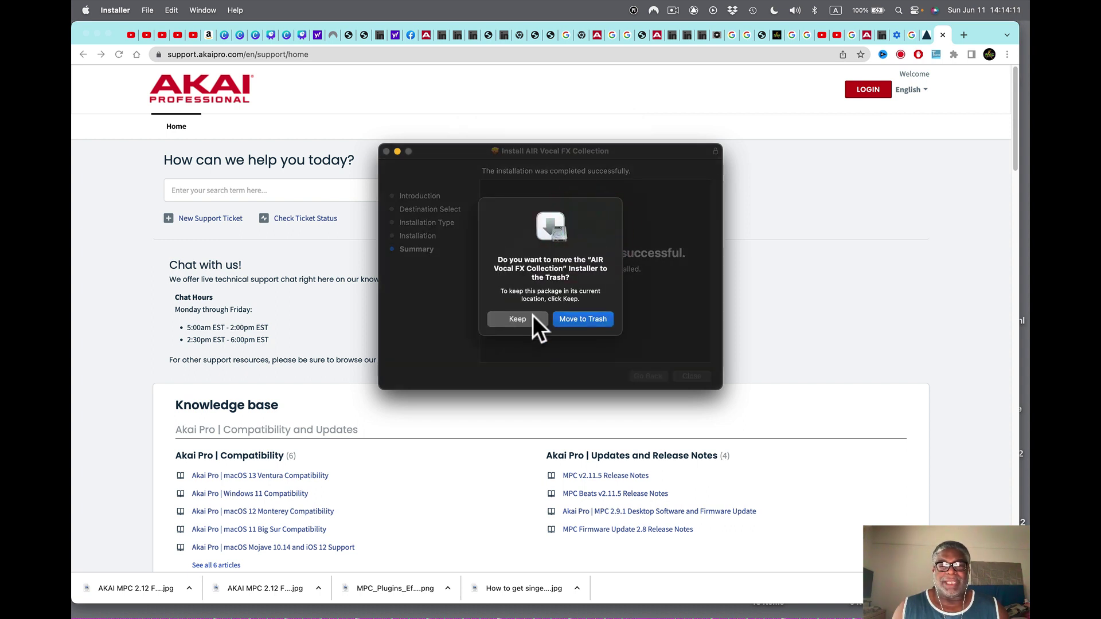
click(517, 319)
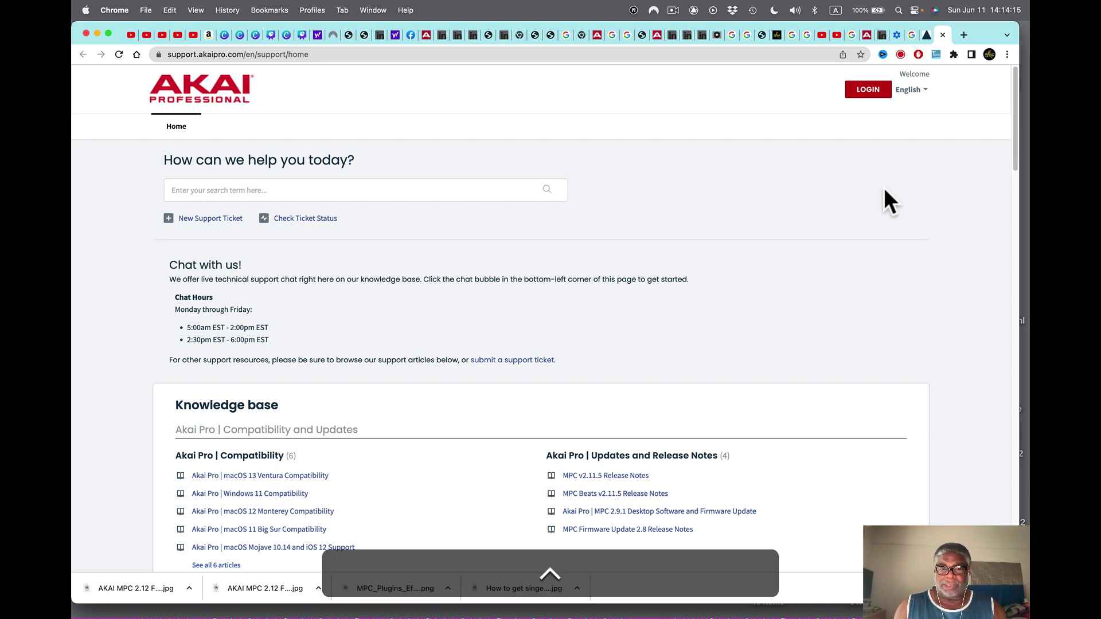
Step: Switch to the Software Center desktop and confirm Vocal FX Collection shows as installed
key(ctrl+Right)
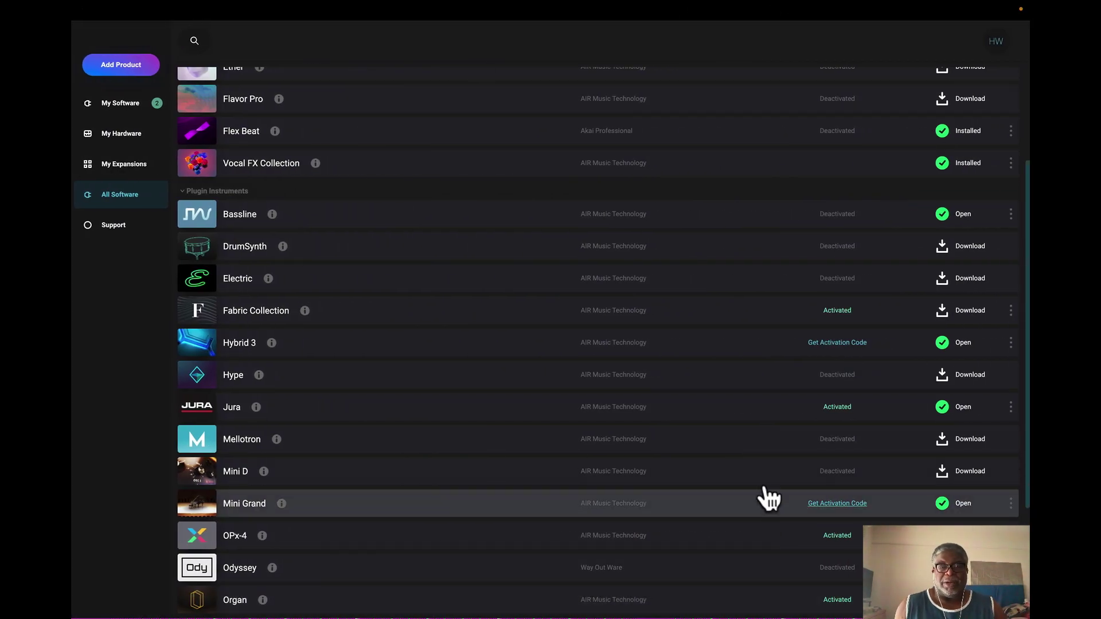